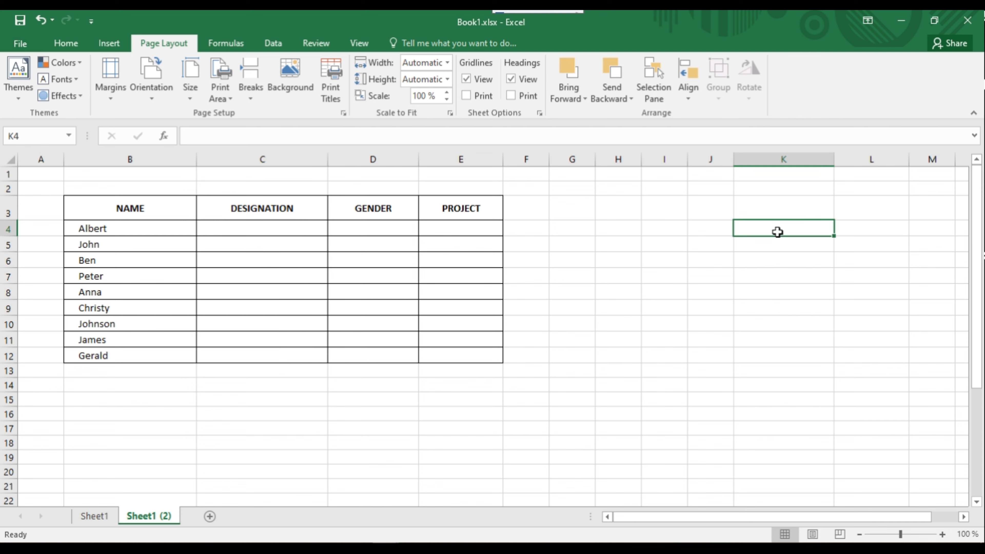
# Enter the designation options Engineer, Manager and Project Manager in cells K4 to K6.
pyautogui.write('Engineer')
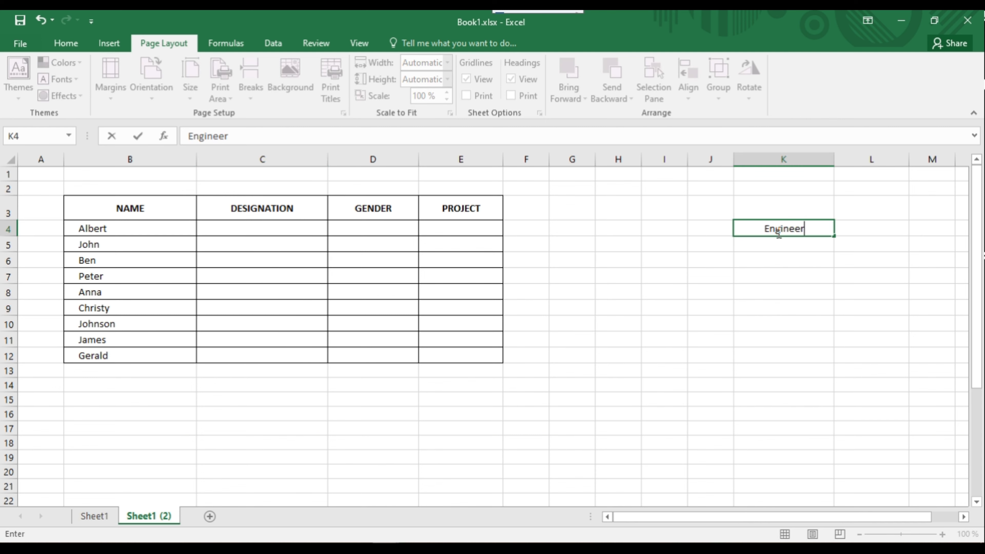
pyautogui.press('Return')
pyautogui.write('Manager')
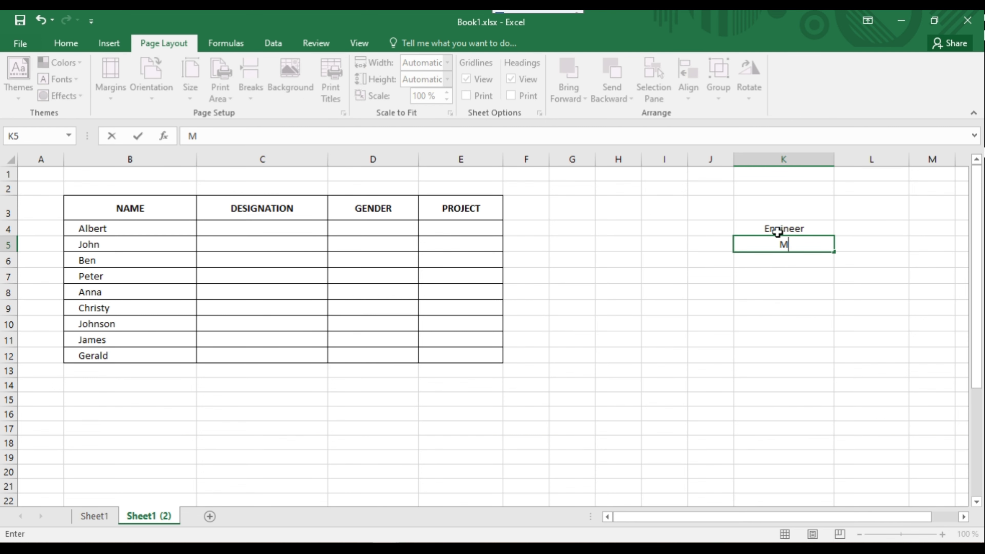
pyautogui.hotkey('ctrl', 'Return')
pyautogui.press('Return')
pyautogui.write('P')
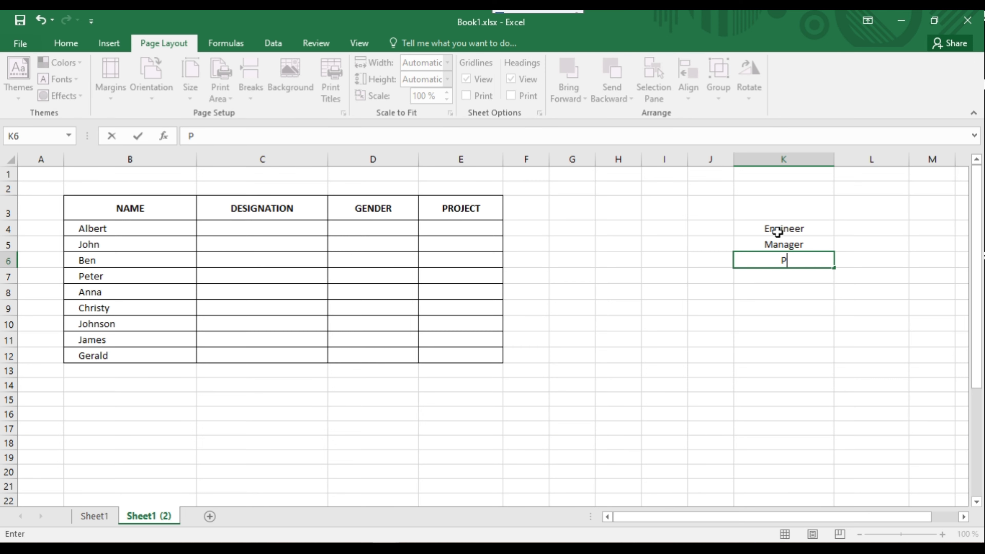
pyautogui.write('roject Manager')
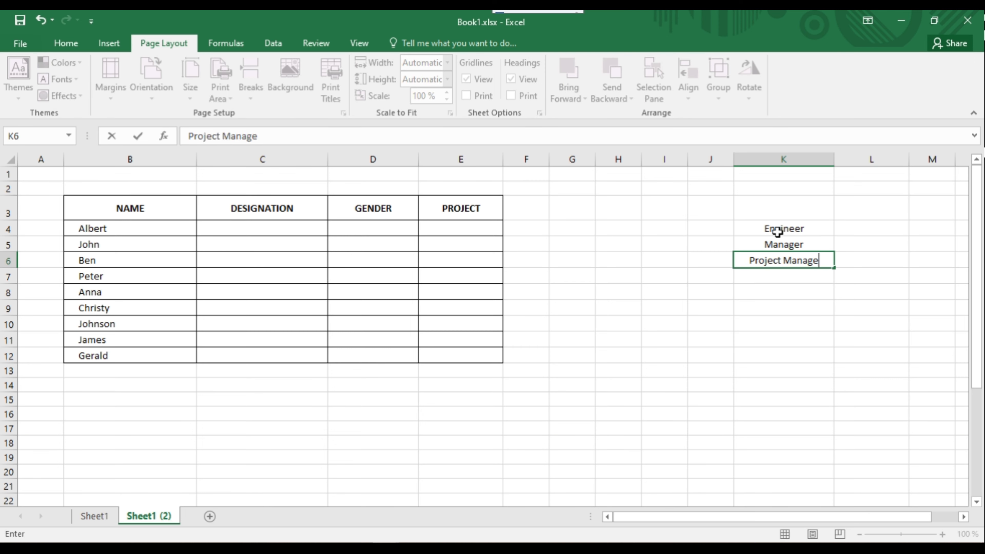
pyautogui.press('Return')
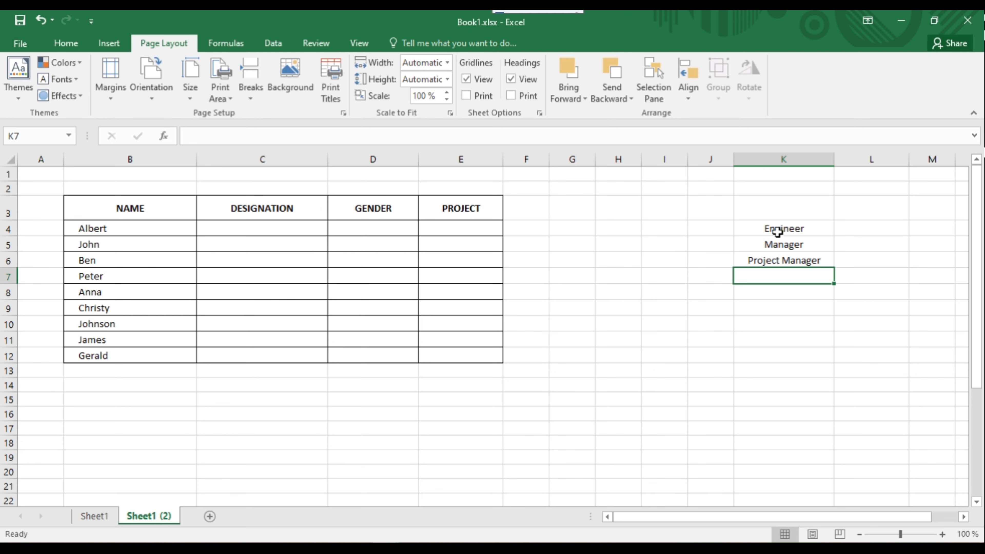
# Extend the designation options with Secretary, Doccument Controler and Driver in cells K7 to K9.
pyautogui.write('Secretary')
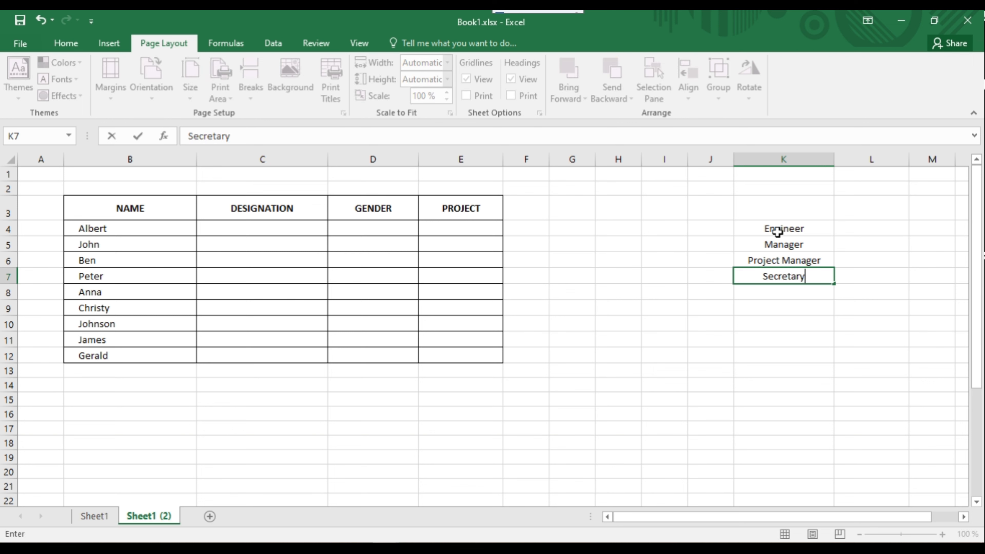
pyautogui.press('Return')
pyautogui.write('Doccu')
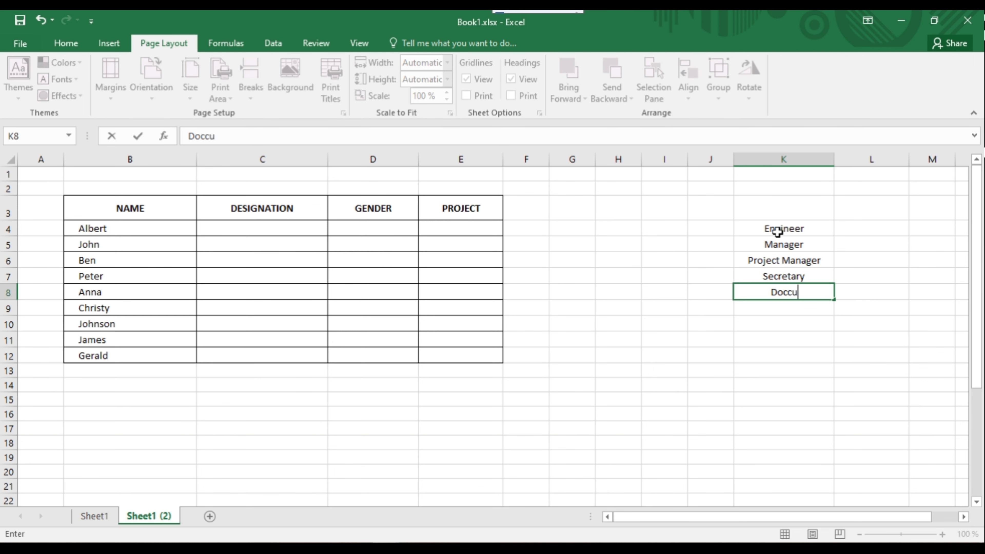
pyautogui.write('ment Controler')
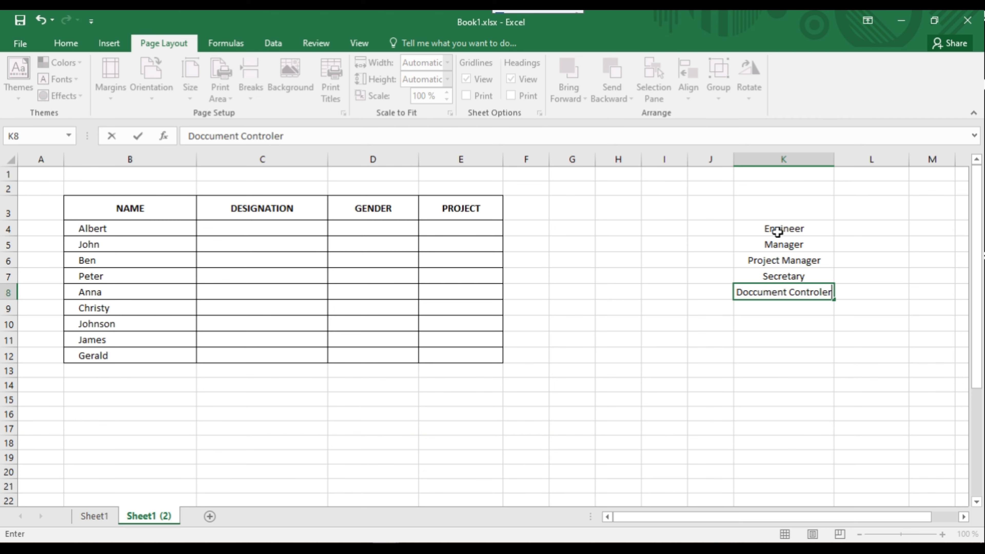
pyautogui.press('Return')
pyautogui.write('Driver')
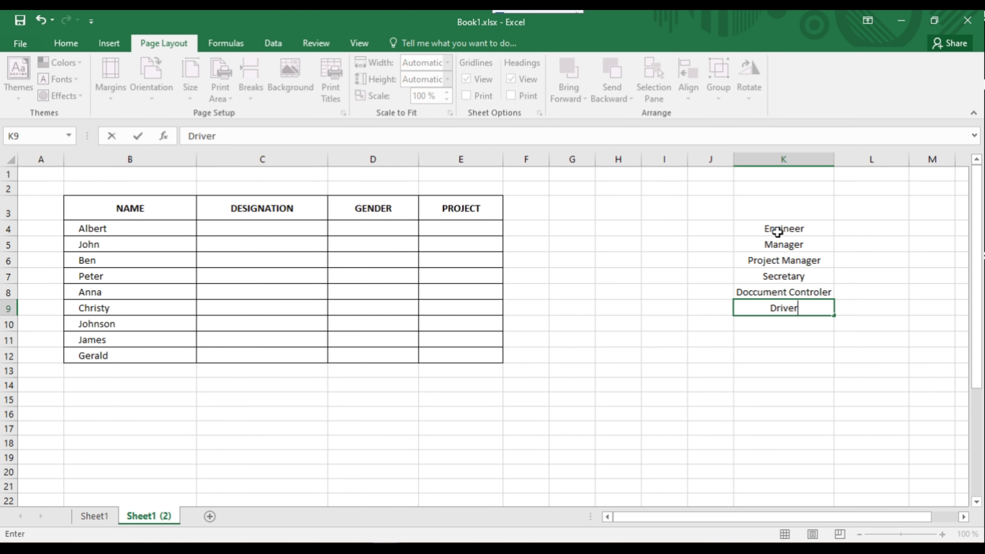
pyautogui.moveTo(778, 232); pyautogui.dragTo(776, 324)
pyautogui.click(763, 356)
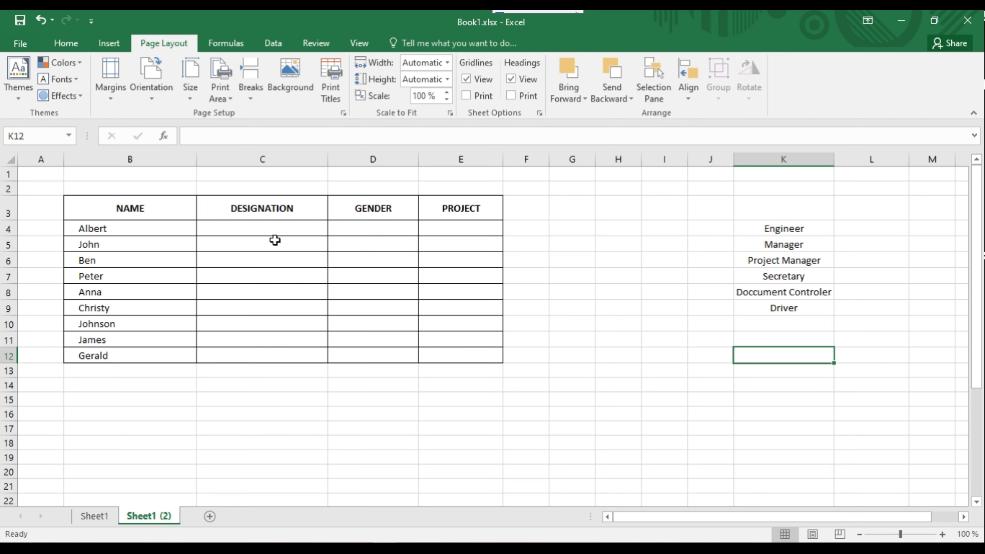
# Open Data Validation for the DESIGNATION cells C4:C12 and allow only values from a list.
pyautogui.click(271, 230)
pyautogui.moveTo(305, 228); pyautogui.dragTo(305, 357)
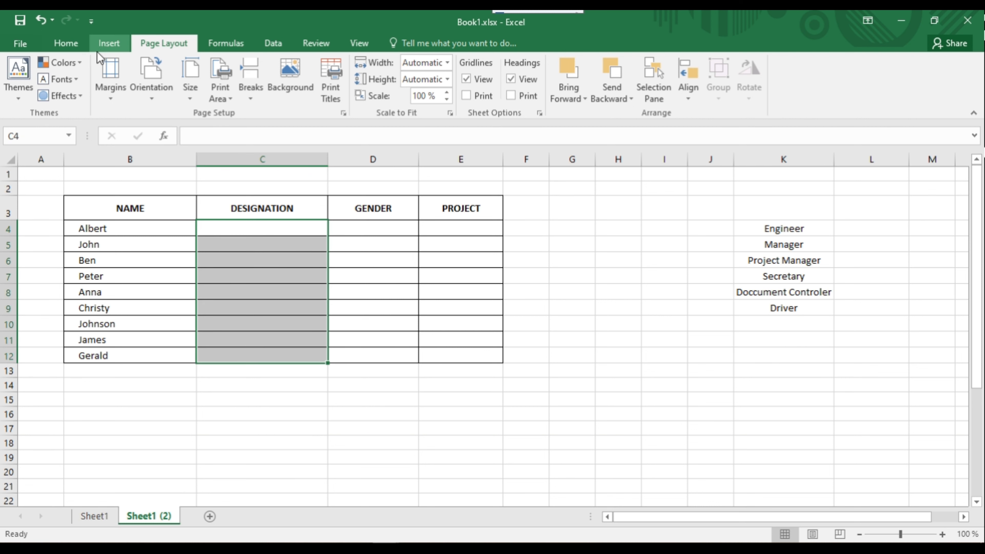
pyautogui.click(274, 43)
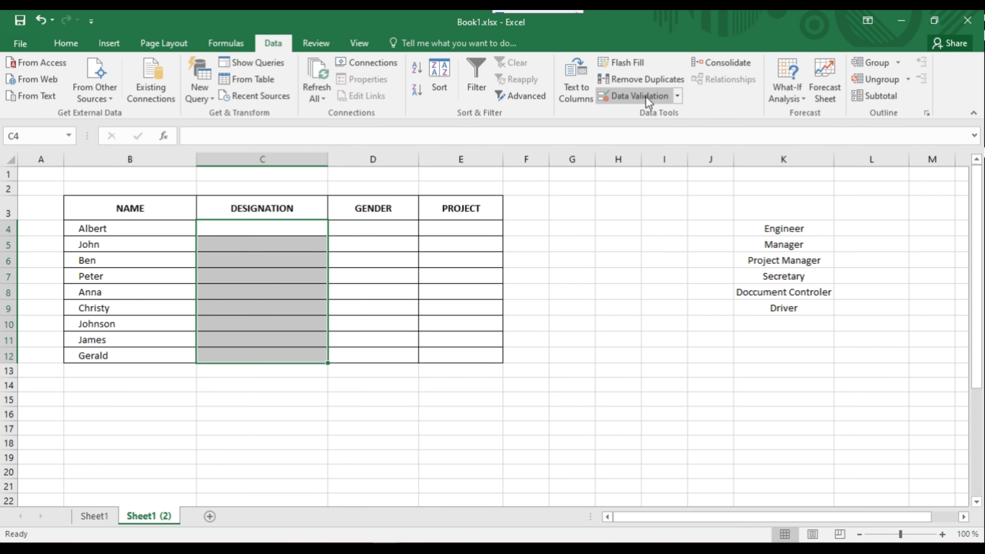
pyautogui.click(678, 96)
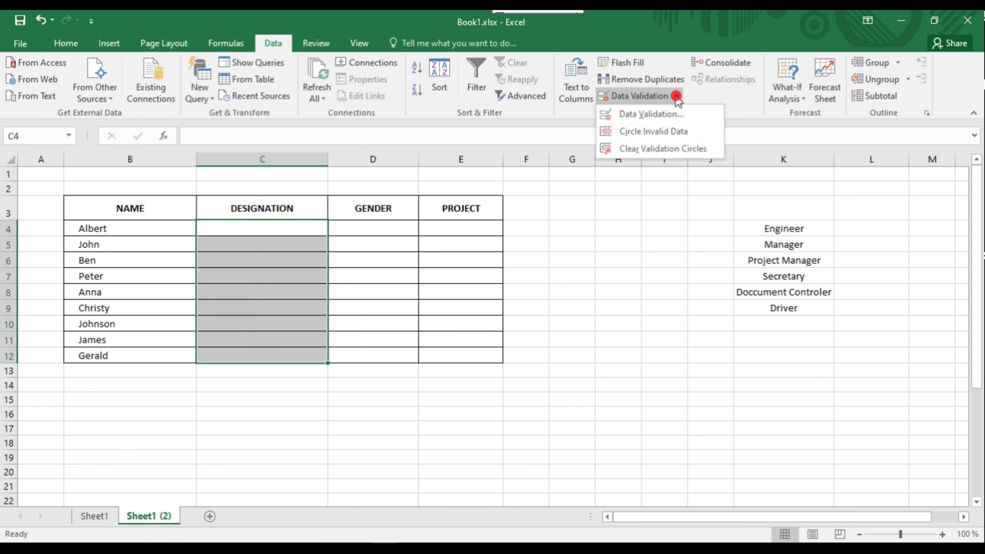
pyautogui.click(658, 115)
pyautogui.moveTo(504, 167); pyautogui.dragTo(606, 64)
pyautogui.click(574, 131)
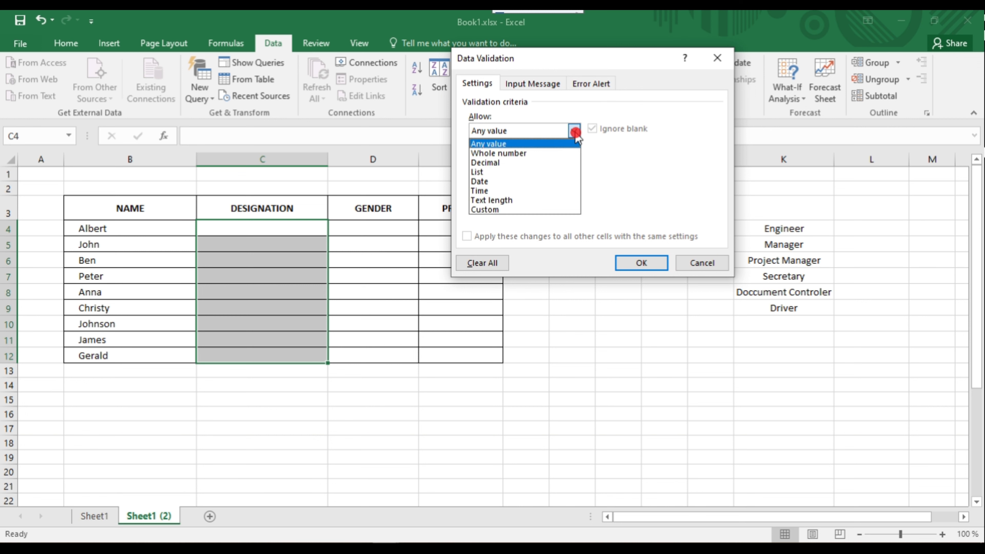
pyautogui.click(481, 173)
# Set the list source to =$K$4:$K$9 and apply the validation to the DESIGNATION cells.
pyautogui.click(659, 190)
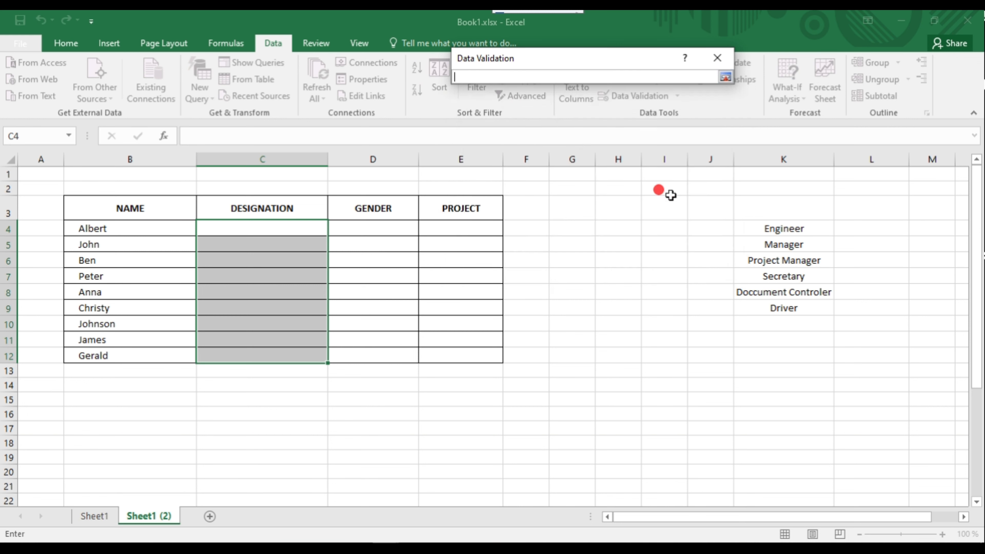
pyautogui.moveTo(780, 226); pyautogui.dragTo(781, 307)
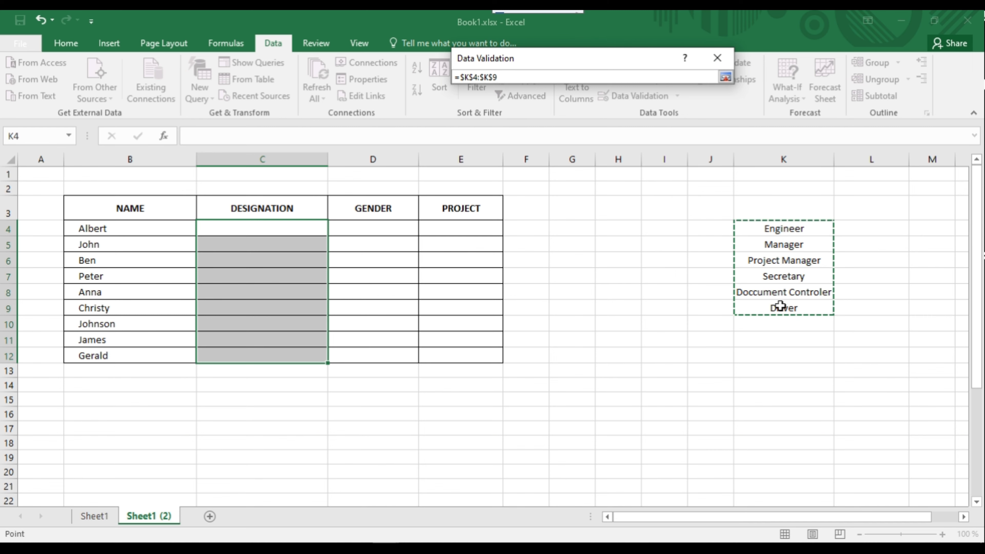
pyautogui.click(725, 76)
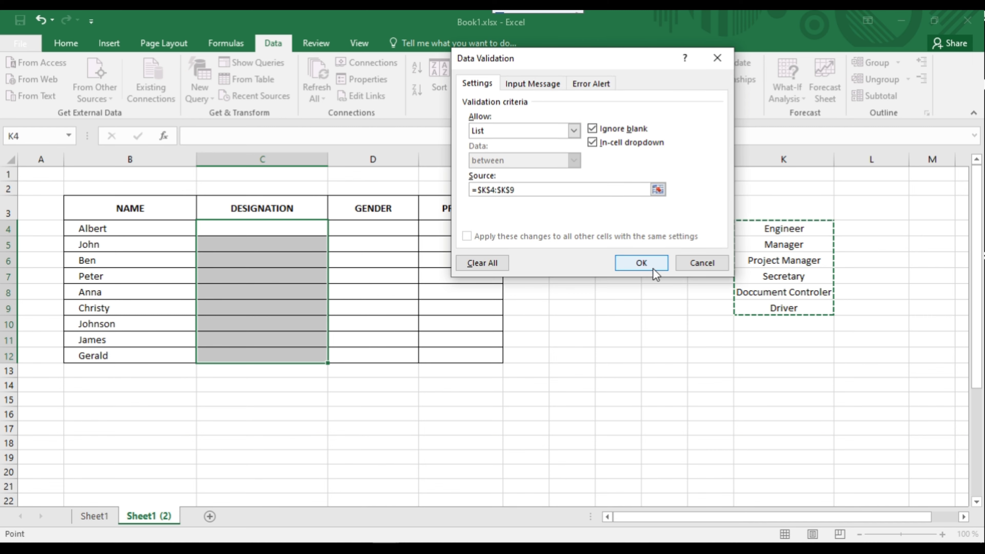
pyautogui.click(645, 265)
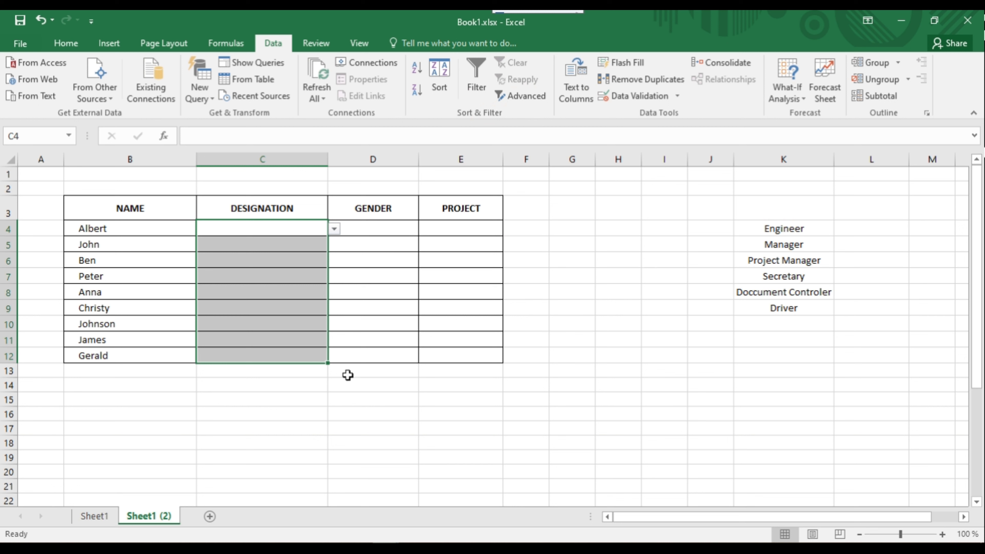
# Choose Engineer in cell C4 and Manager in cell C5 from their drop-down lists.
pyautogui.click(261, 233)
pyautogui.click(276, 274)
pyautogui.click(287, 231)
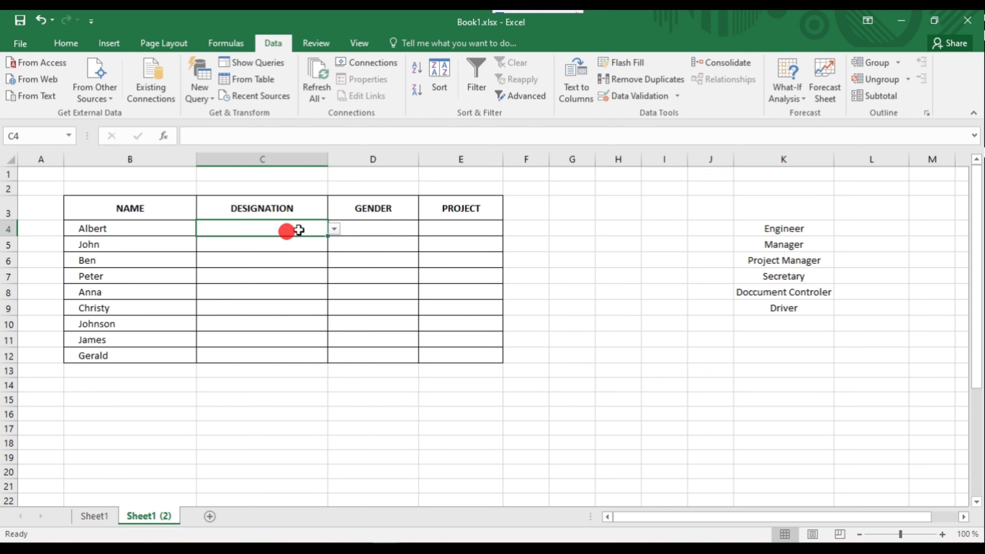
pyautogui.click(335, 229)
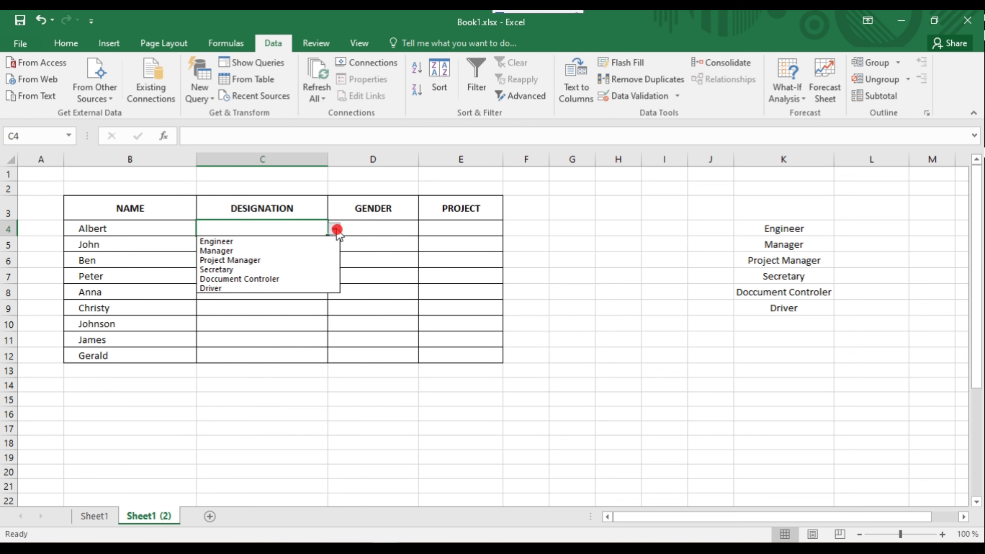
pyautogui.click(292, 243)
pyautogui.click(293, 244)
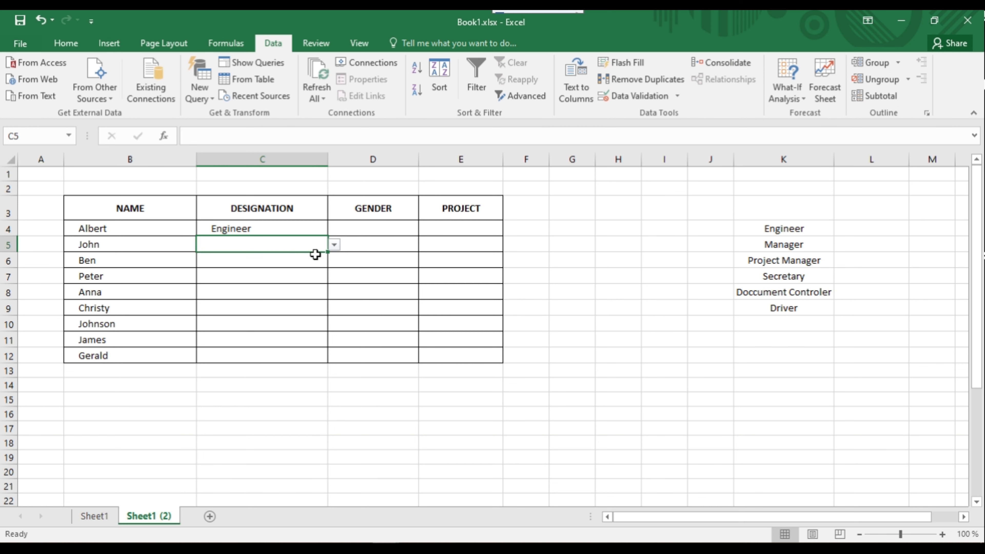
pyautogui.click(335, 245)
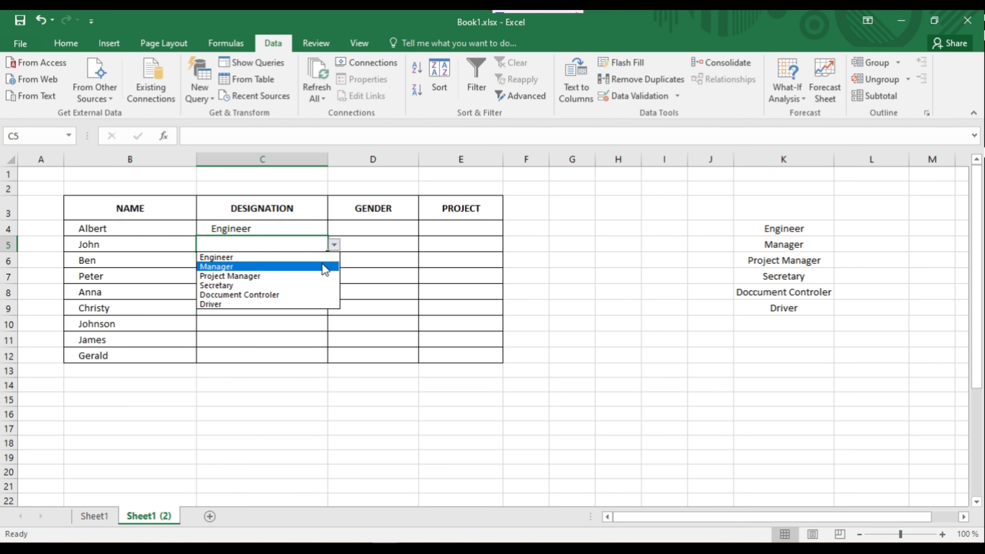
pyautogui.click(324, 267)
# Choose Project Manager in cell C6 and Engineer in cell C7 from their drop-down lists.
pyautogui.click(307, 264)
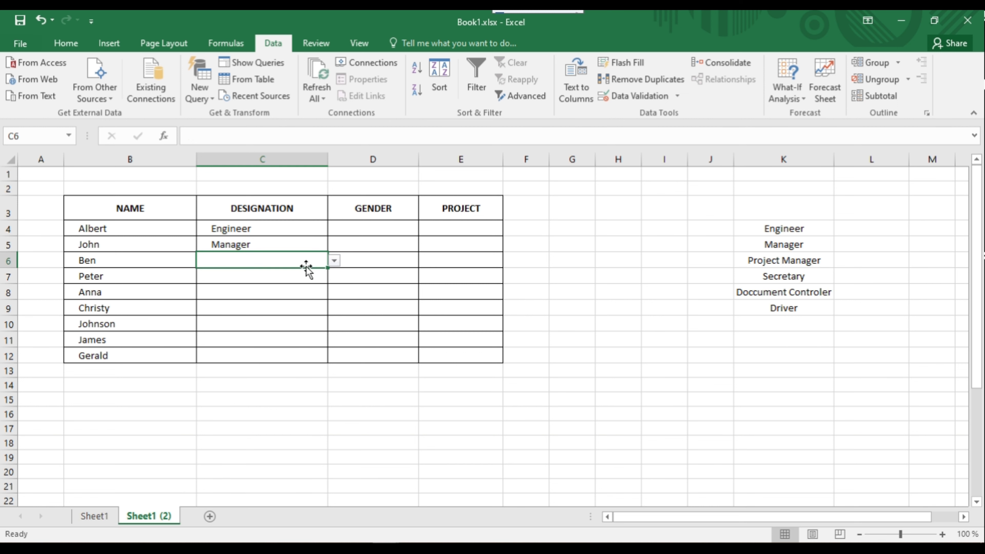
pyautogui.click(335, 261)
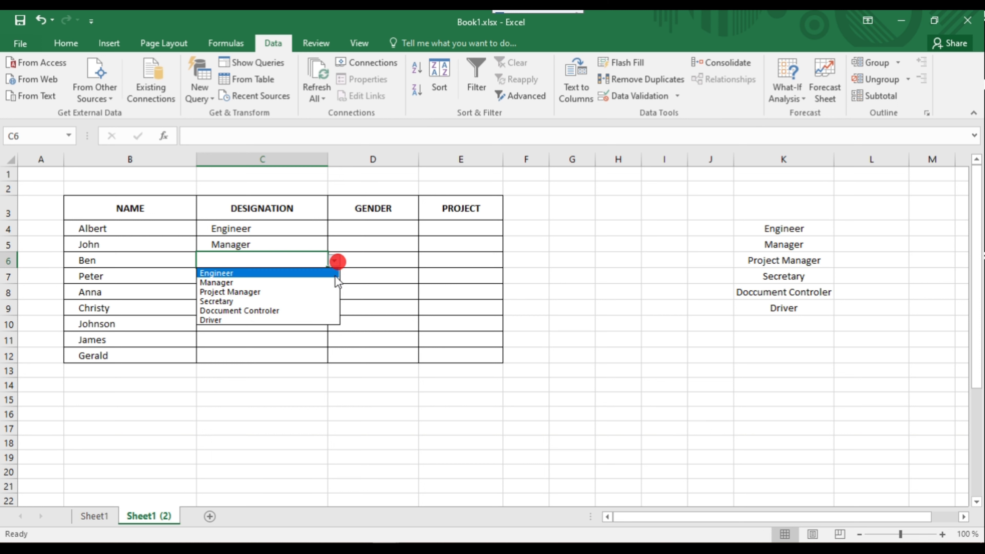
pyautogui.click(328, 289)
pyautogui.click(277, 278)
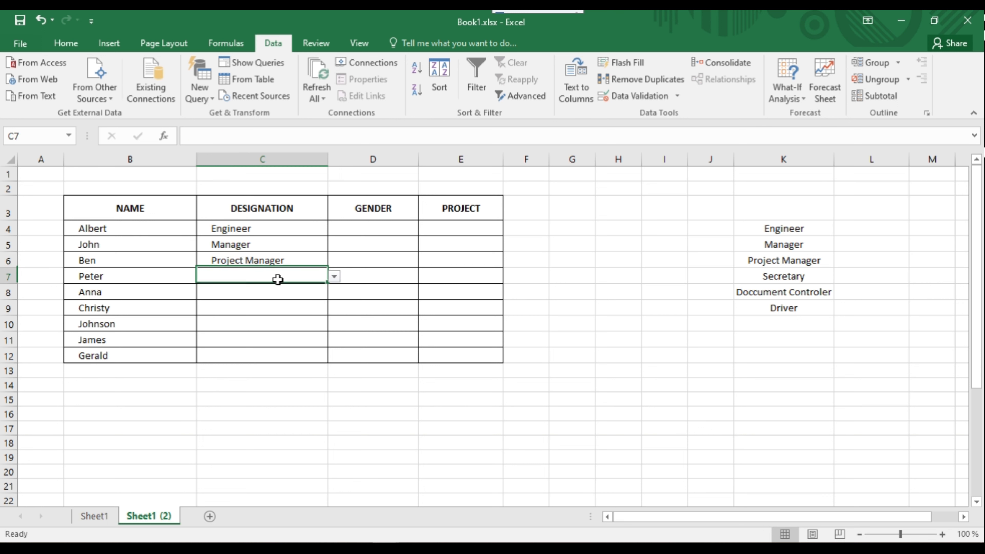
pyautogui.click(335, 276)
pyautogui.click(309, 290)
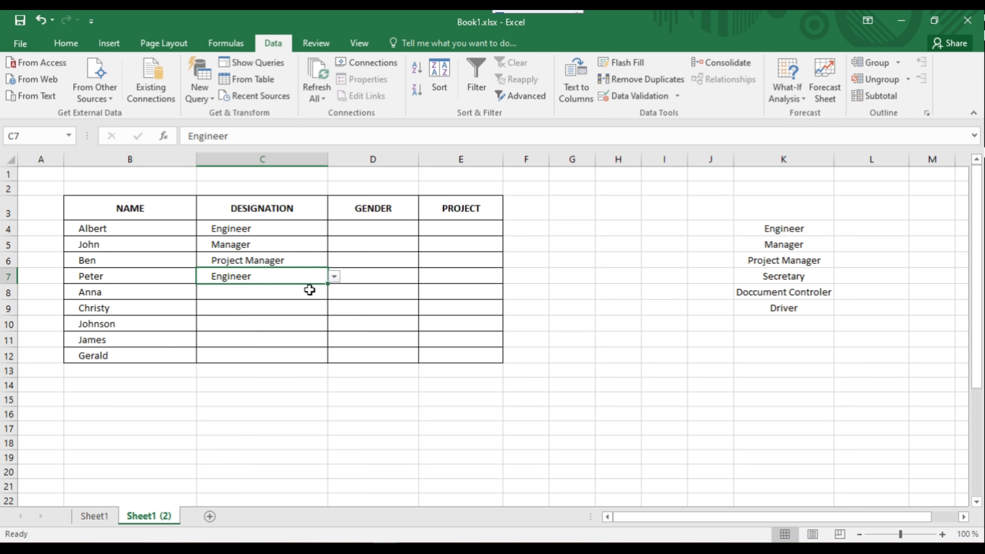
# Choose Secretary in cell C8 and Engineer in cell C9 from their drop-down lists.
pyautogui.click(293, 292)
pyautogui.click(334, 292)
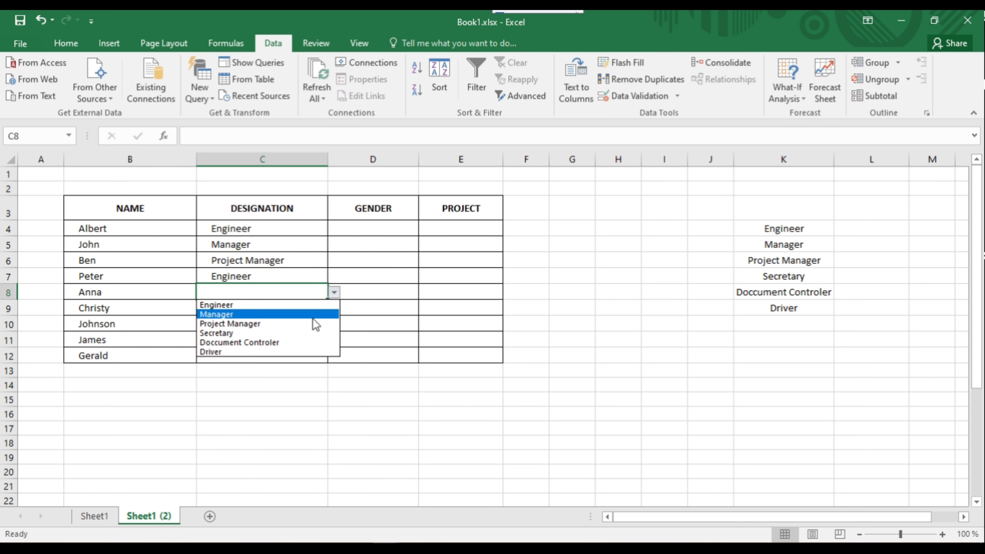
pyautogui.click(313, 334)
pyautogui.click(286, 307)
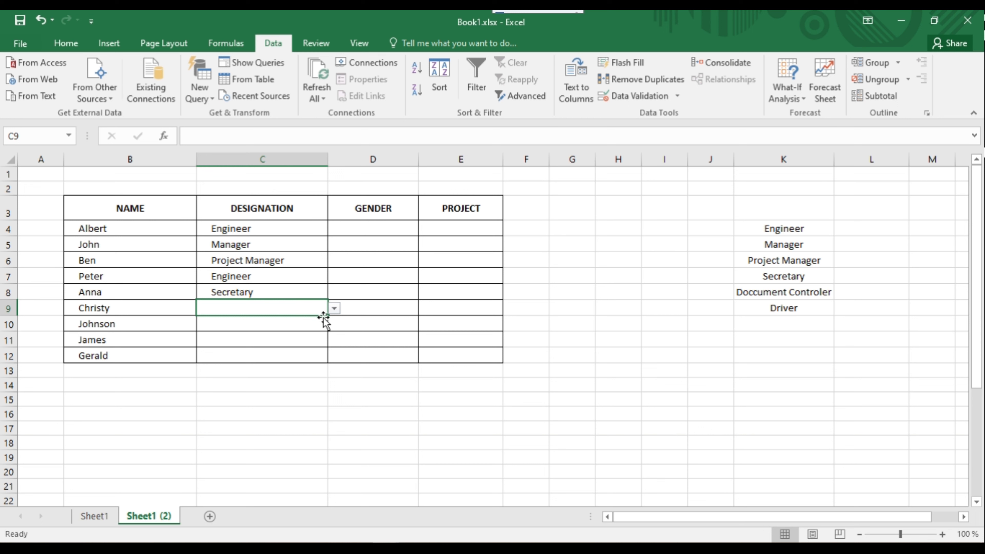
pyautogui.click(335, 309)
pyautogui.click(303, 322)
# Choose Doccument Controler in cell C10 and Driver in cell C11 from their drop-down lists.
pyautogui.click(338, 332)
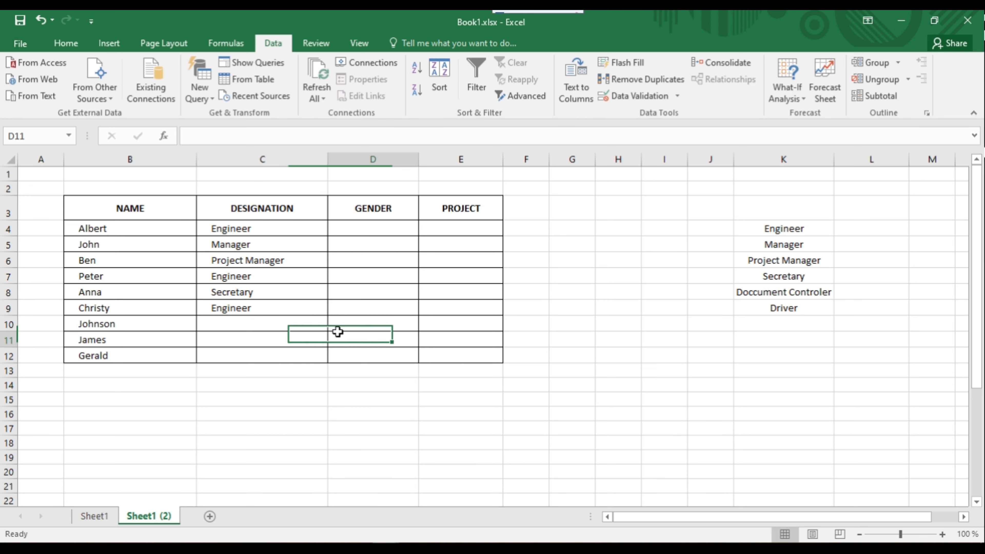
pyautogui.click(315, 323)
pyautogui.click(334, 324)
pyautogui.click(303, 370)
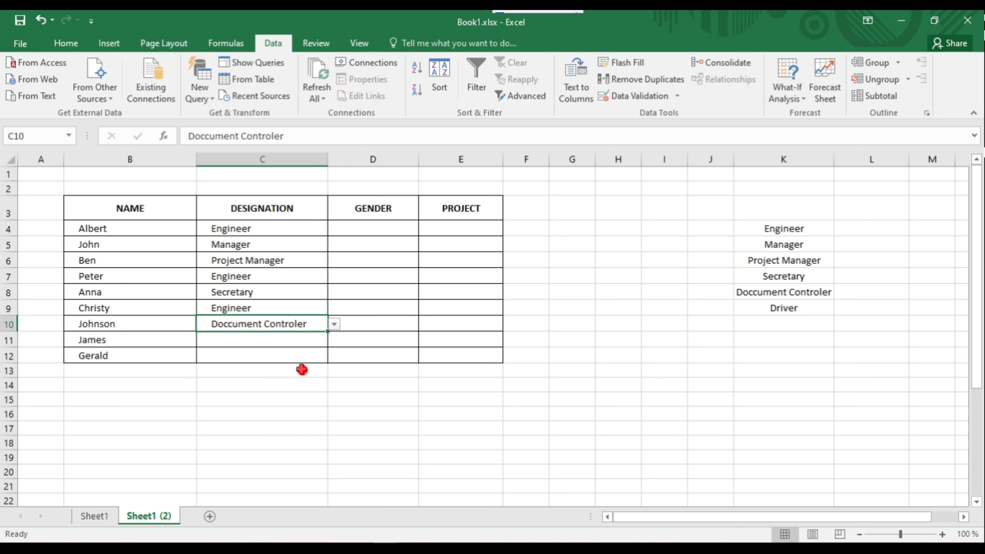
pyautogui.click(281, 347)
pyautogui.click(334, 340)
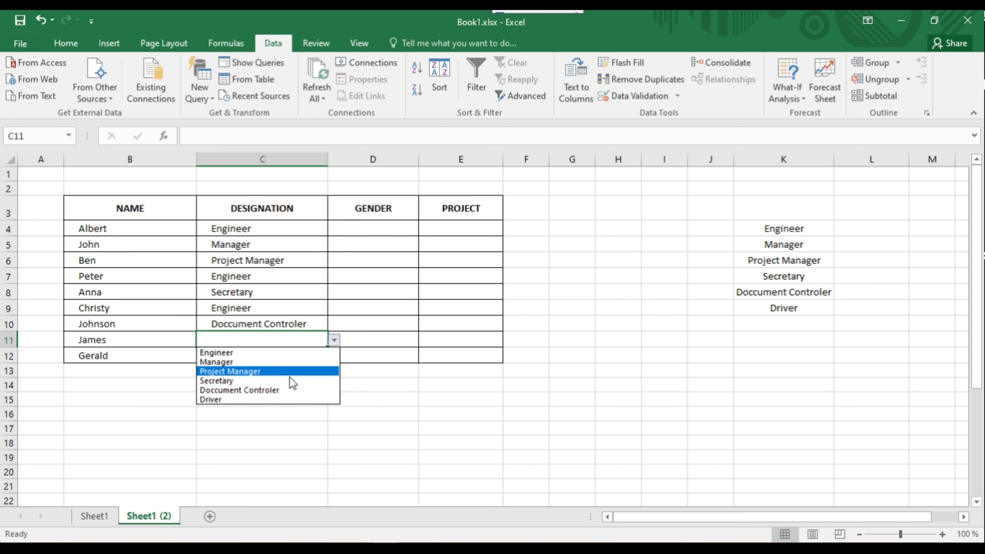
pyautogui.click(298, 399)
# Choose Engineer from the drop-down list for the last DESIGNATION cell, C12.
pyautogui.click(258, 359)
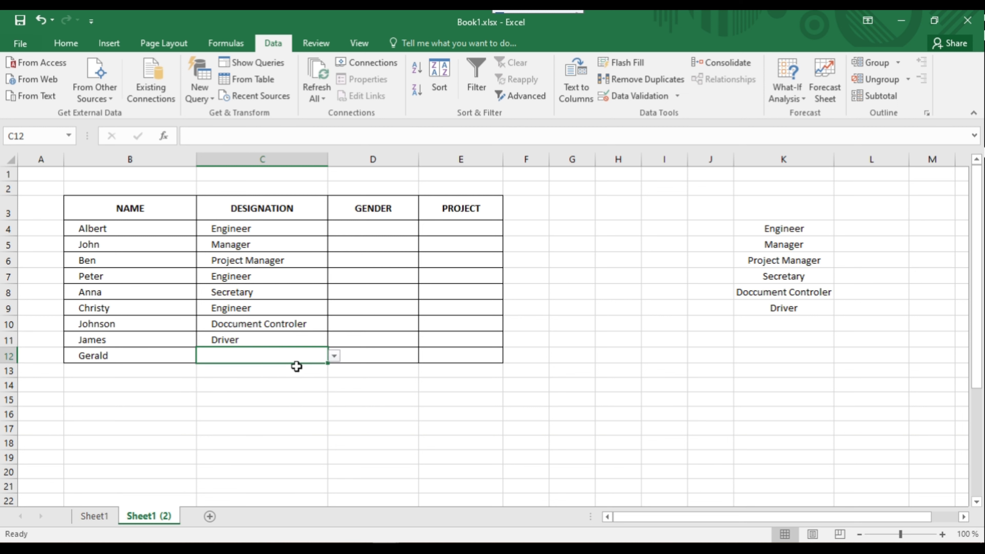
pyautogui.click(334, 356)
pyautogui.click(296, 370)
pyautogui.click(372, 400)
pyautogui.click(572, 292)
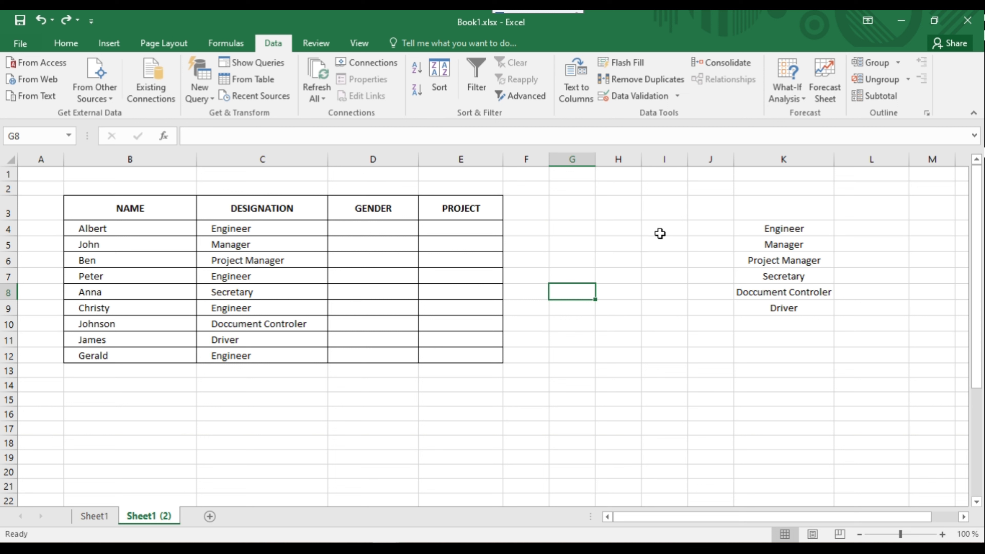
# Enter Male in cell I5 and Female in cell I6 as source values for the GENDER list.
pyautogui.click(659, 243)
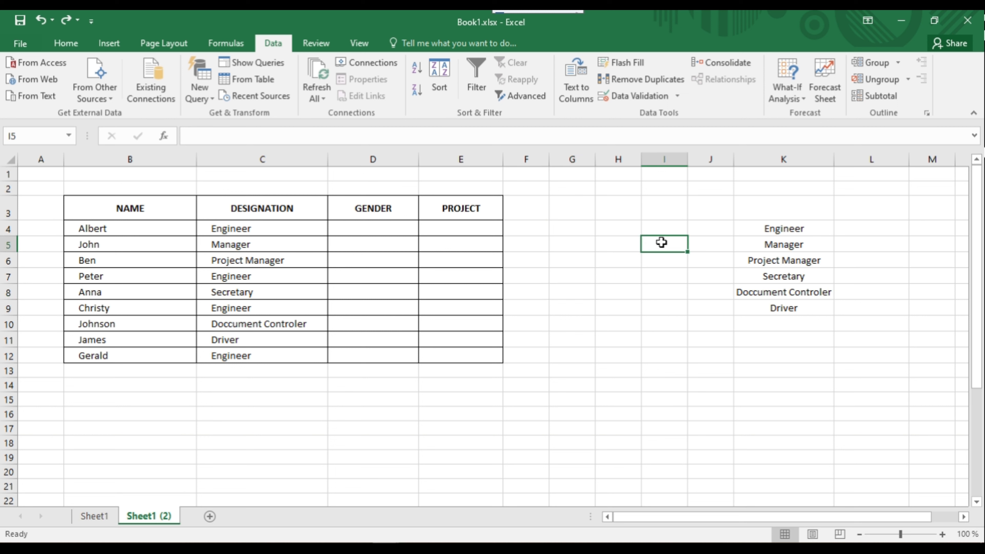
pyautogui.write('Male')
pyautogui.press('Return')
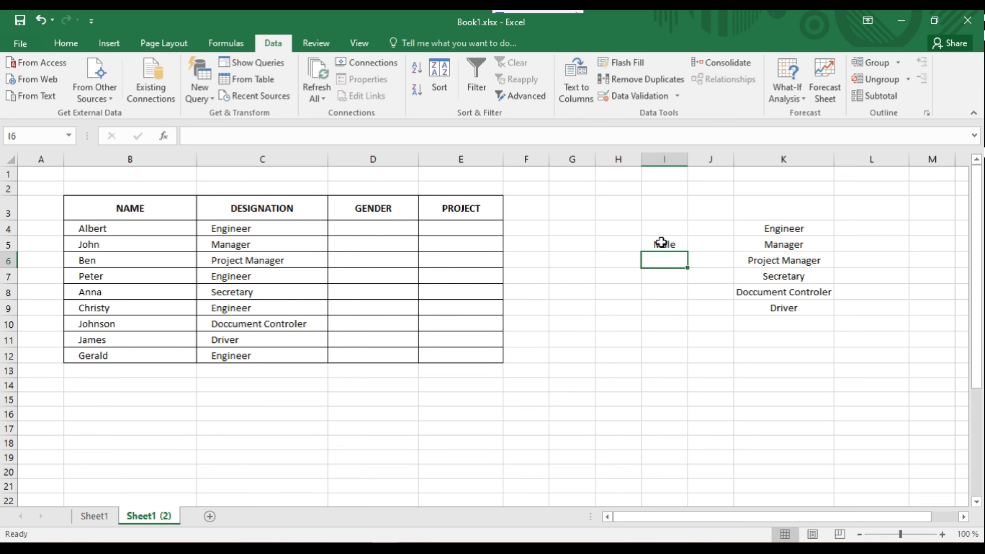
pyautogui.write('Female')
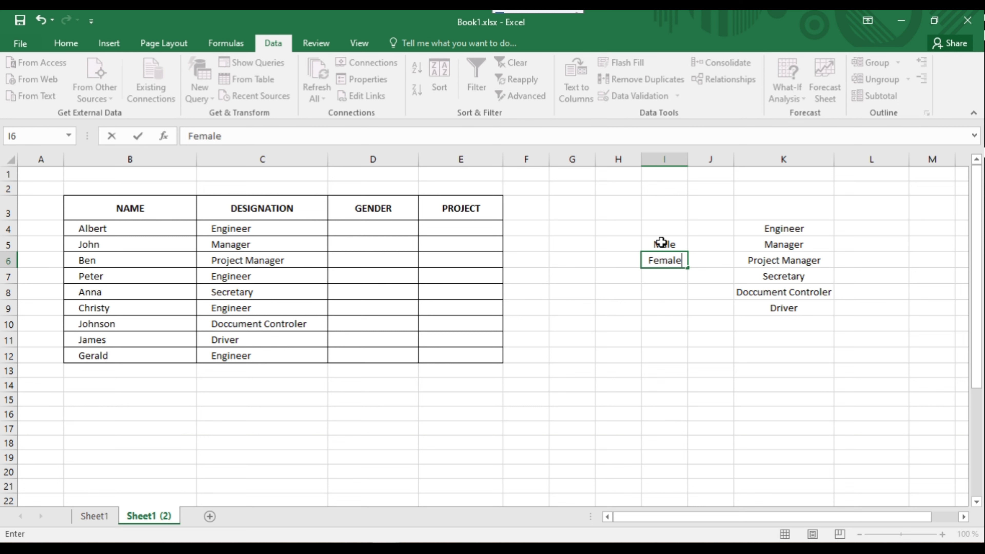
pyautogui.click(659, 365)
# Apply List data validation to the GENDER cells D4:D12 with the source =$I$5:$I$6.
pyautogui.moveTo(371, 228); pyautogui.dragTo(383, 348)
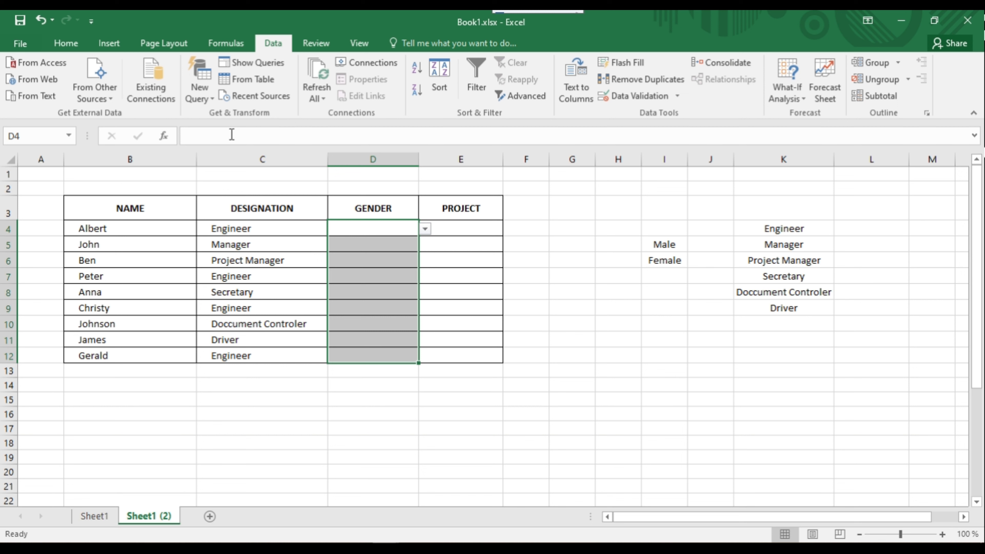
pyautogui.click(628, 96)
pyautogui.click(549, 130)
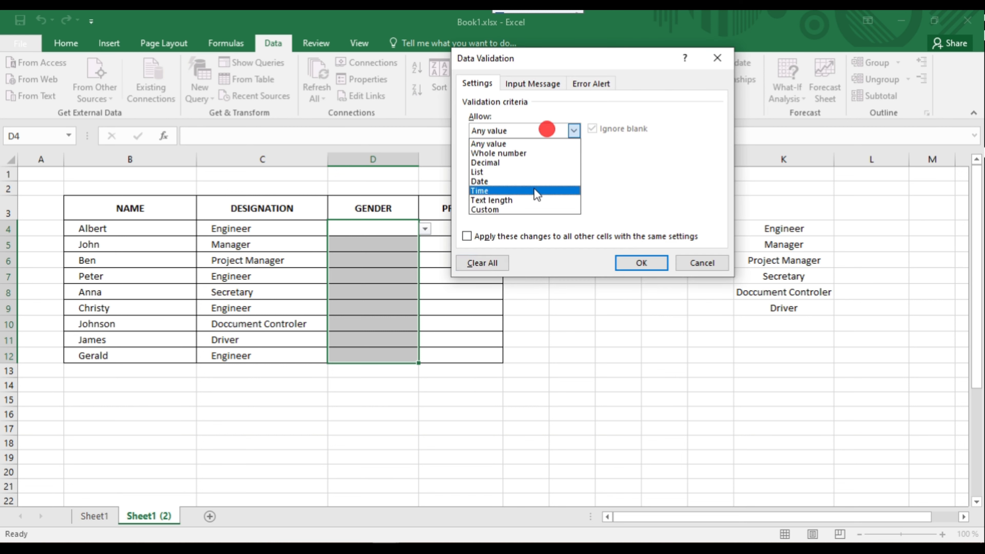
pyautogui.click(530, 172)
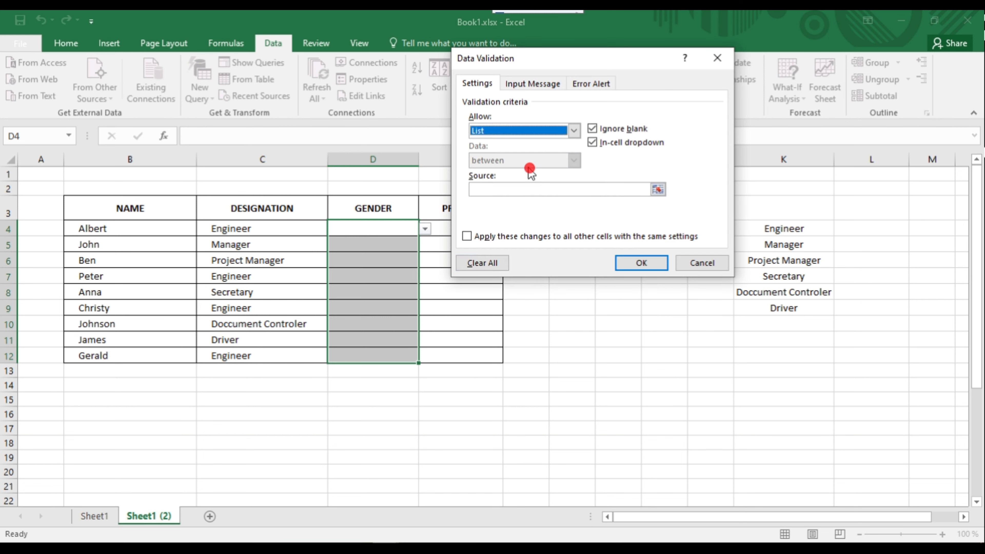
pyautogui.click(659, 190)
pyautogui.moveTo(664, 246); pyautogui.dragTo(664, 259)
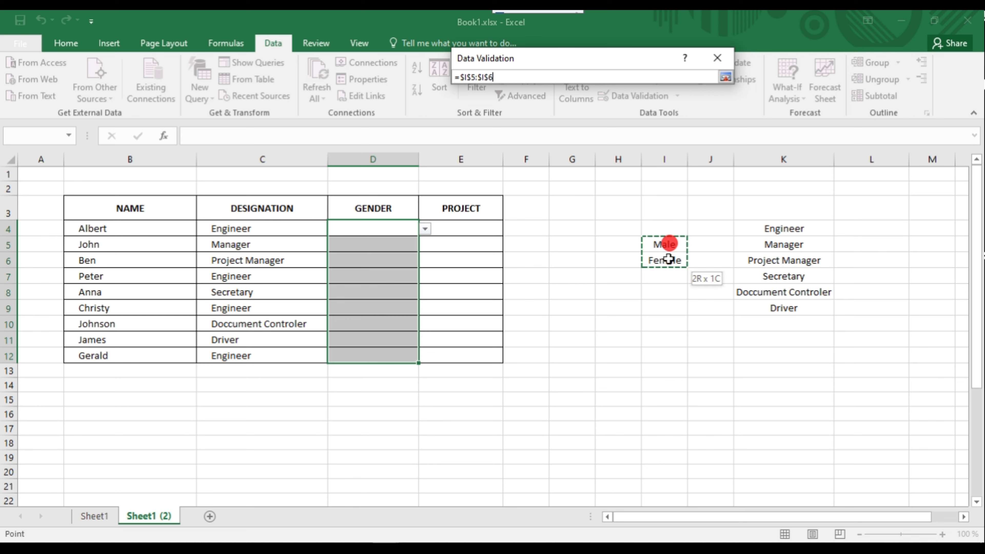
pyautogui.click(726, 79)
pyautogui.click(649, 259)
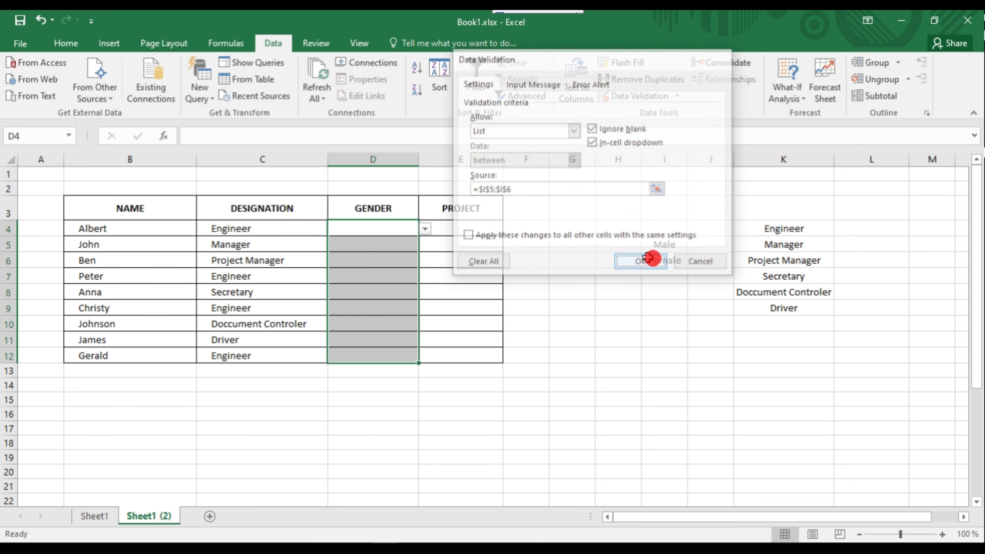
# Choose Male in cell D4 and Female in cell D5 from their drop-down lists.
pyautogui.click(426, 229)
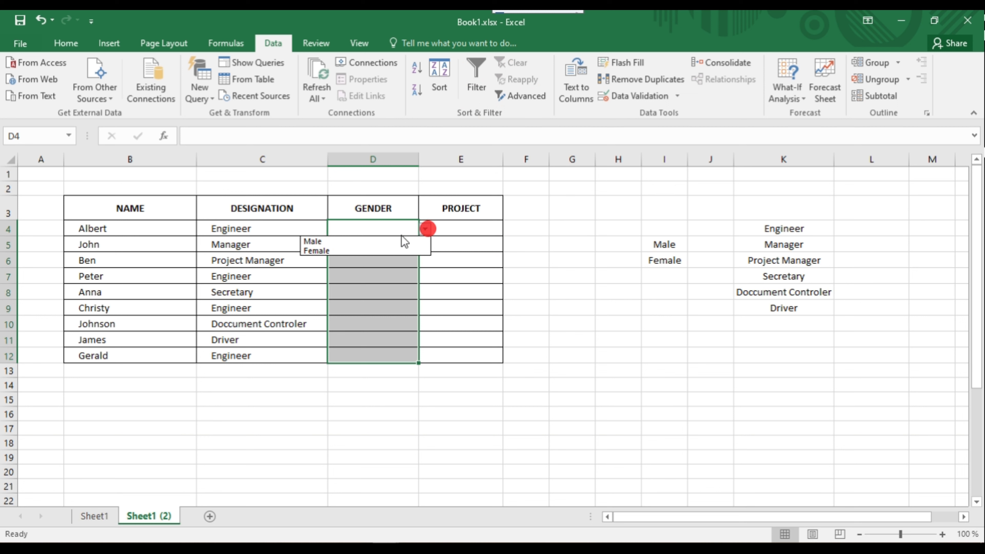
pyautogui.click(392, 241)
pyautogui.click(392, 248)
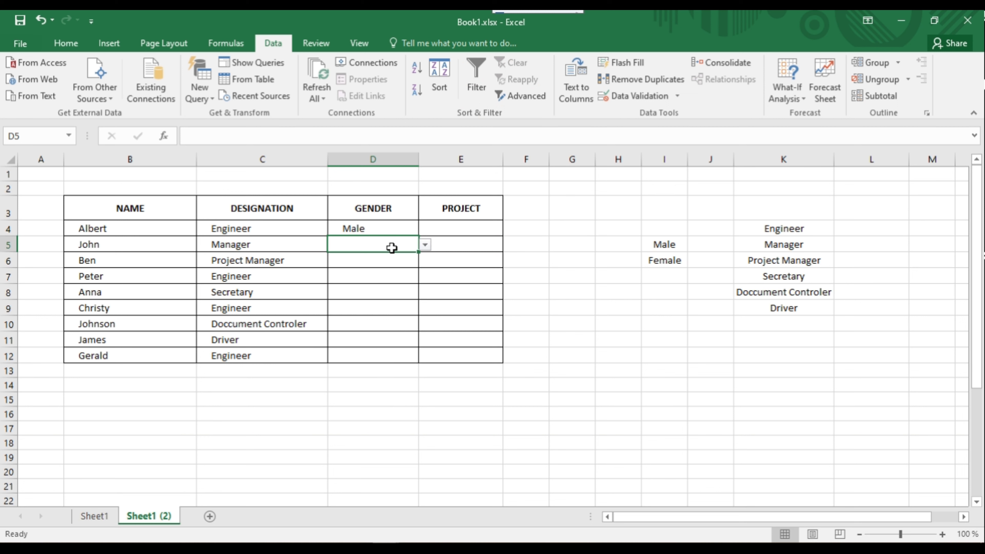
pyautogui.click(425, 245)
pyautogui.click(400, 268)
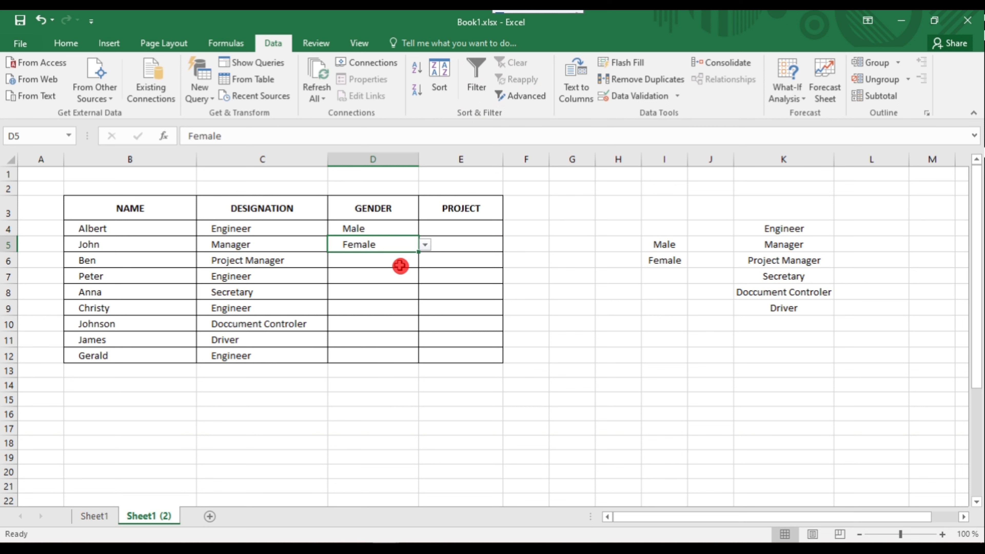
# Change cell D5 to Male using its drop-down list.
pyautogui.click(433, 245)
pyautogui.click(398, 245)
pyautogui.click(425, 245)
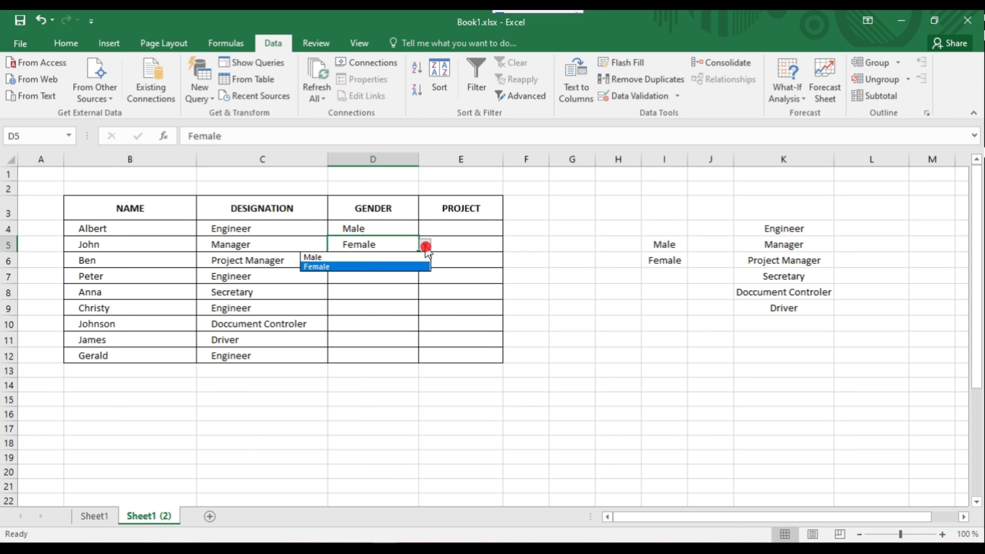
pyautogui.click(401, 259)
pyautogui.click(391, 274)
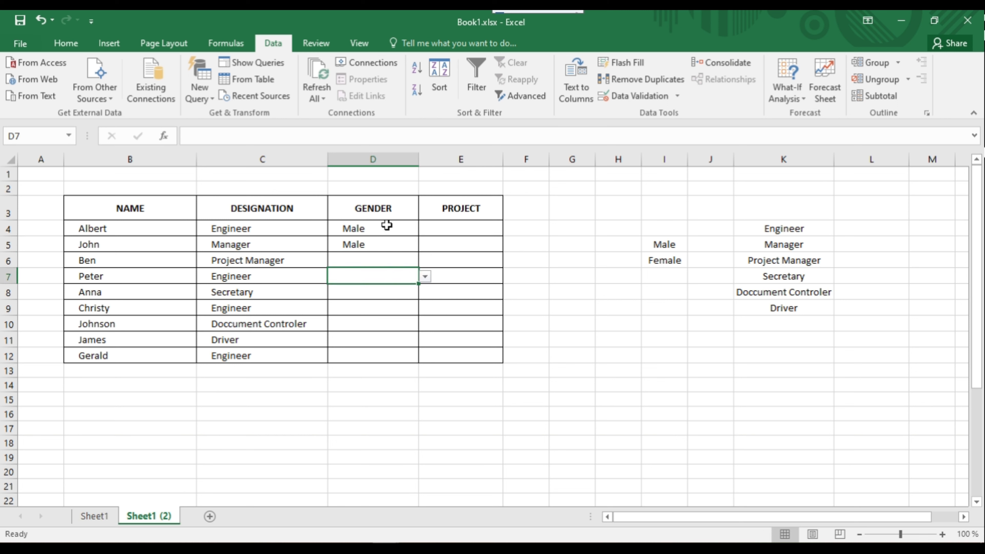
# Delete the GENDER entries in D4:D12 and clear all data validation from those cells.
pyautogui.moveTo(387, 226); pyautogui.dragTo(389, 357)
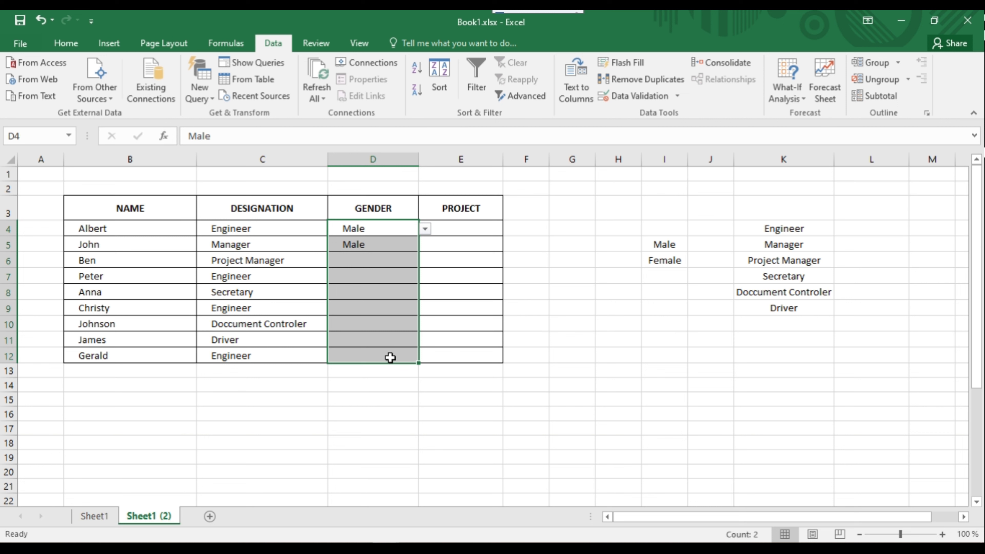
pyautogui.press('Delete')
pyautogui.click(662, 95)
pyautogui.click(491, 262)
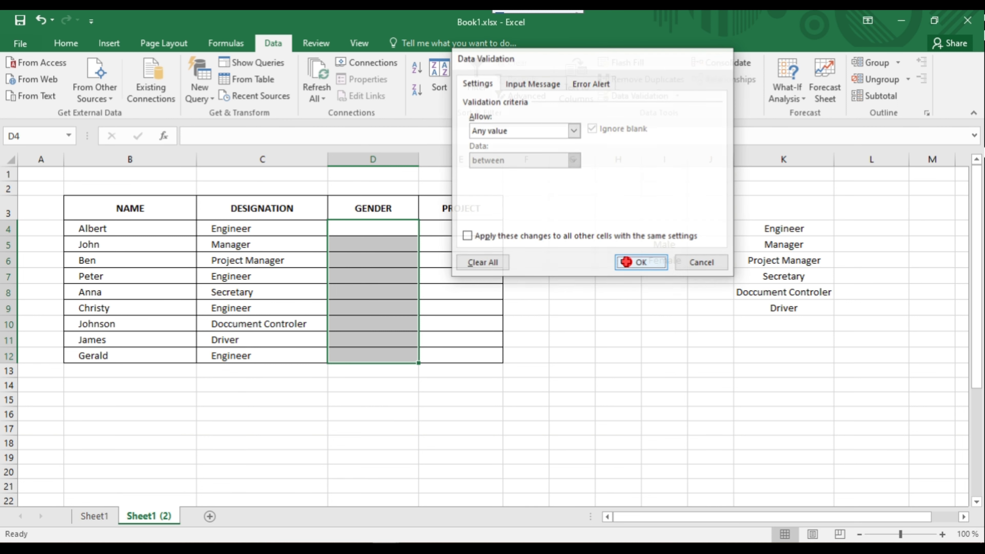
pyautogui.click(640, 262)
# Apply List data validation to the GENDER cells D4:D12 with the source entered directly as Male,Female.
pyautogui.click(647, 95)
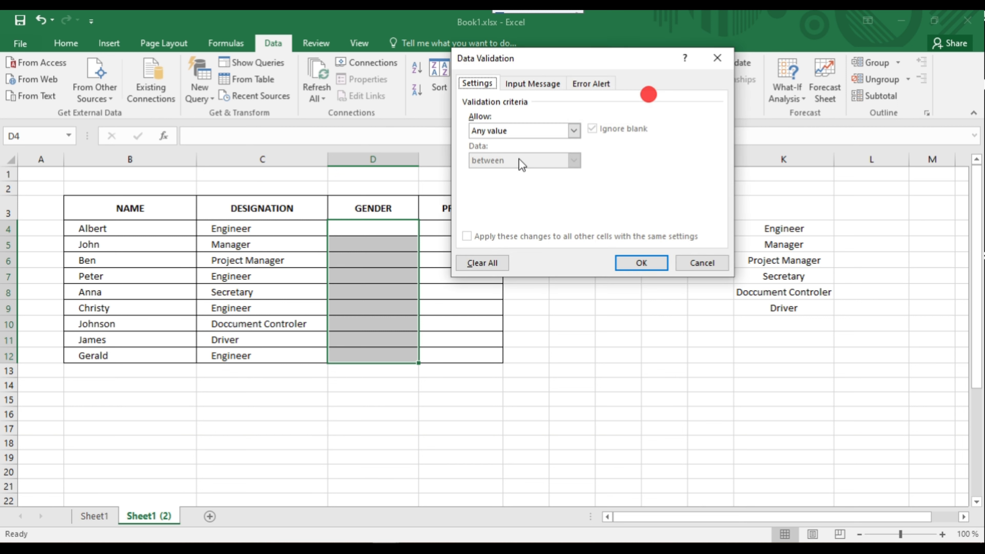
pyautogui.click(504, 130)
pyautogui.click(504, 172)
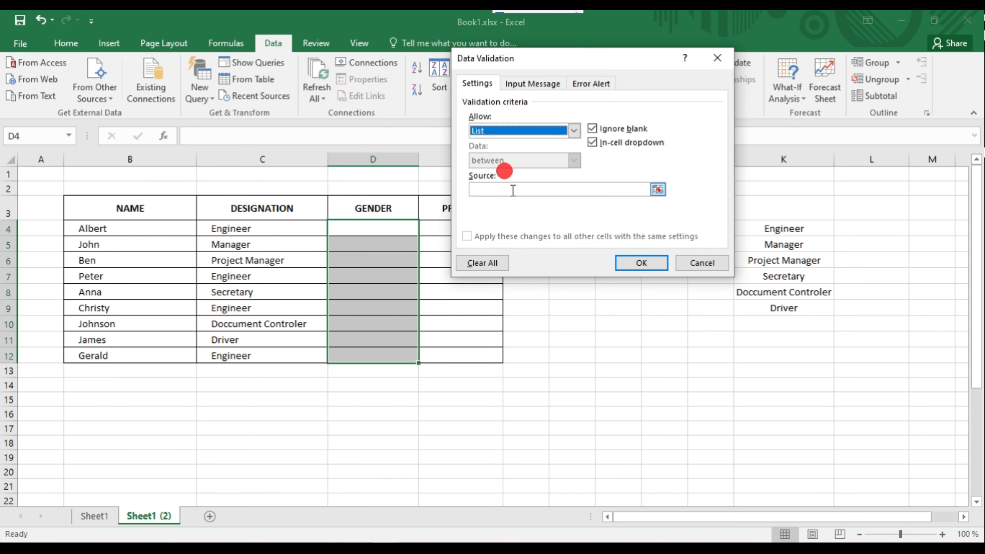
pyautogui.click(516, 190)
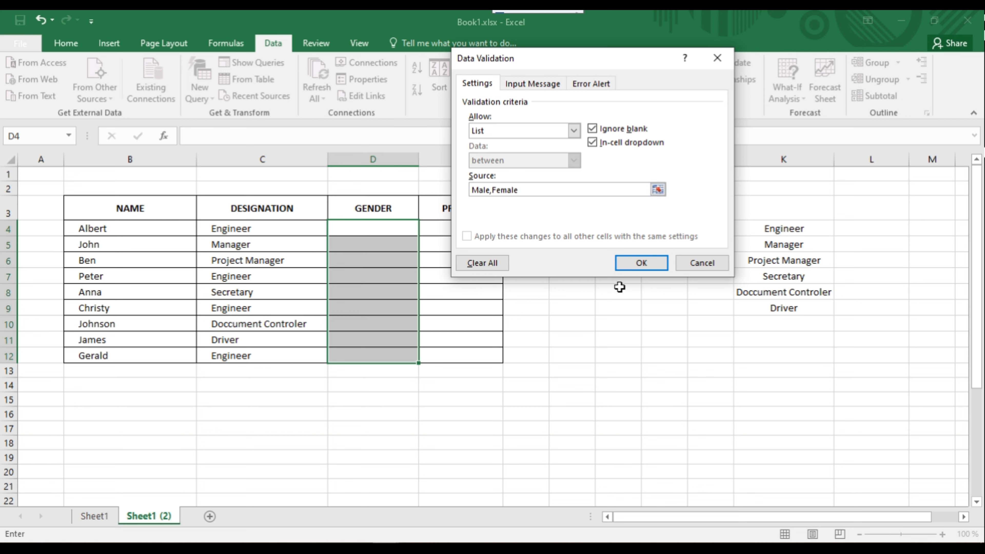
pyautogui.click(641, 263)
# Choose Male in both cell D4 and cell D5 from their drop-down lists.
pyautogui.click(426, 230)
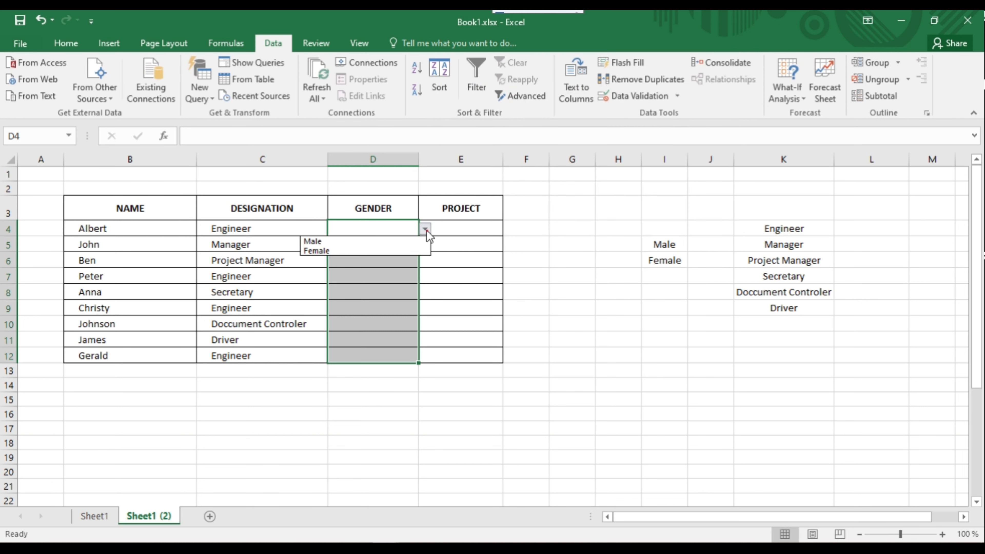
pyautogui.click(402, 239)
pyautogui.click(405, 245)
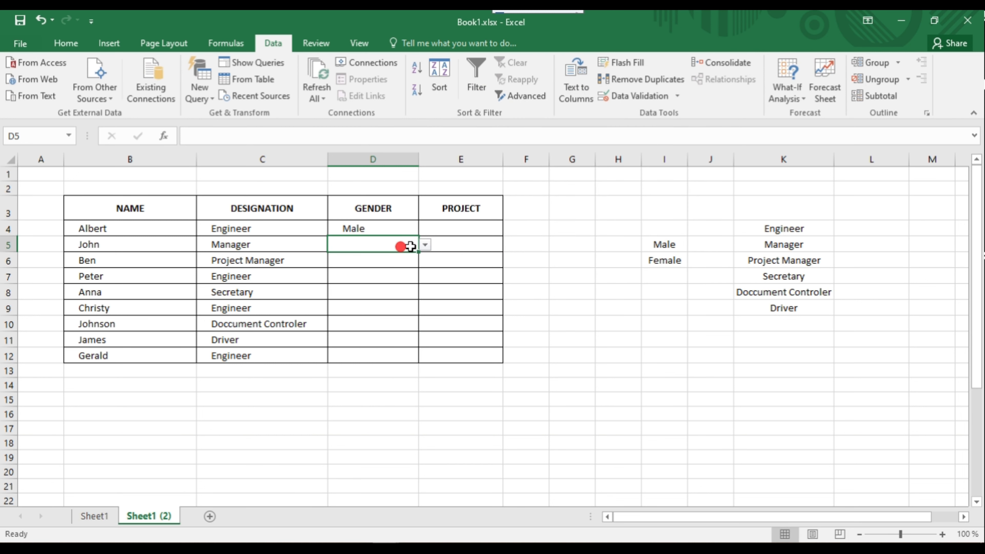
pyautogui.click(425, 245)
pyautogui.click(408, 257)
# Choose Male in both cell D6 and cell D7 from their drop-down lists.
pyautogui.click(402, 258)
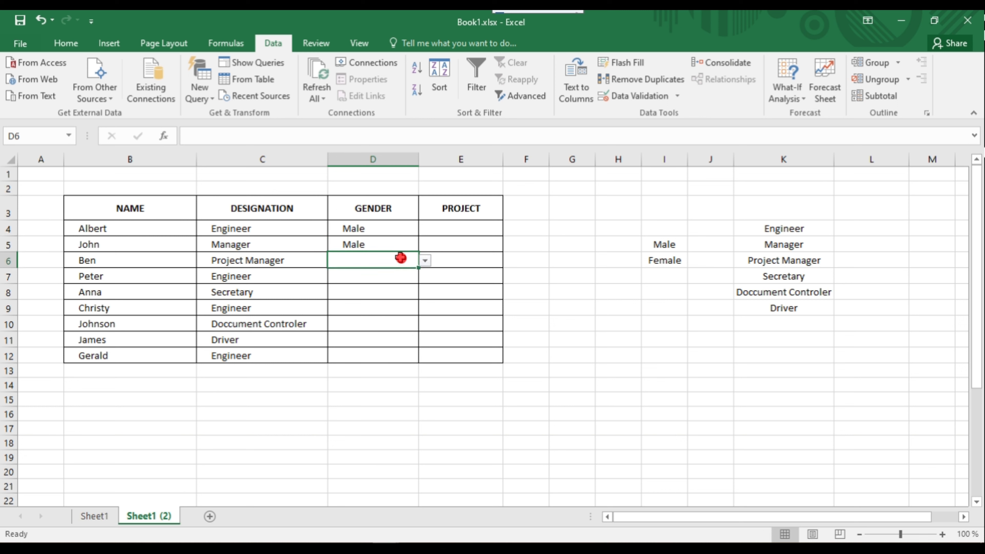
pyautogui.click(426, 260)
pyautogui.click(419, 272)
pyautogui.click(405, 275)
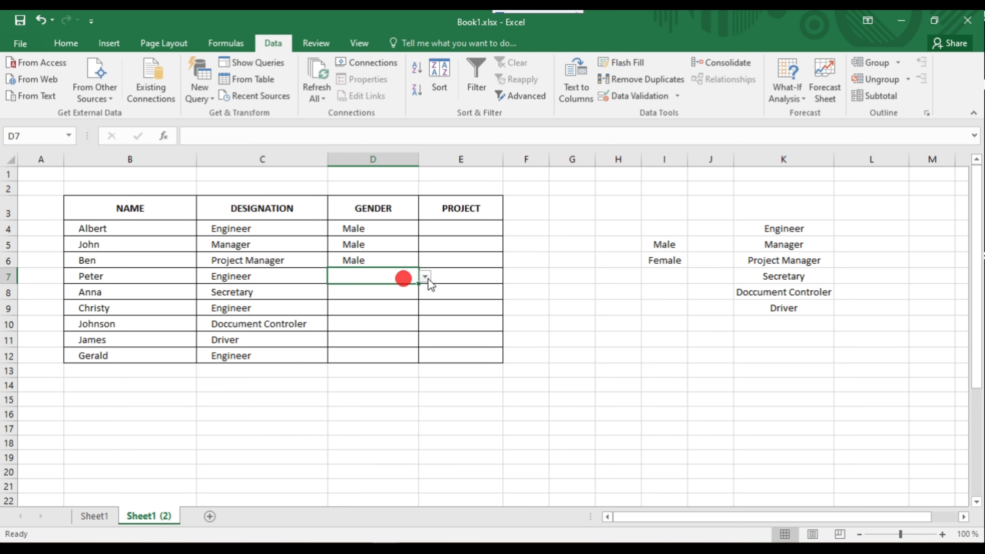
pyautogui.click(426, 277)
pyautogui.click(416, 289)
# Choose Female in cell D8 and Male in cell D9 from their drop-down lists.
pyautogui.click(389, 291)
pyautogui.click(425, 292)
pyautogui.click(395, 314)
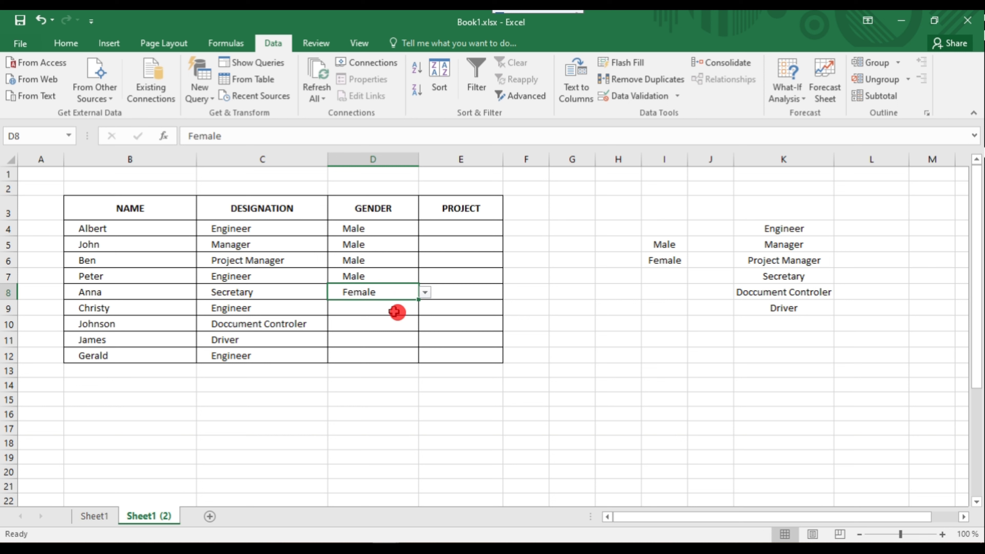
pyautogui.click(388, 308)
pyautogui.click(425, 309)
pyautogui.click(401, 320)
# Choose Male in both cell D10 and cell D11 from their drop-down lists.
pyautogui.click(411, 325)
pyautogui.click(425, 324)
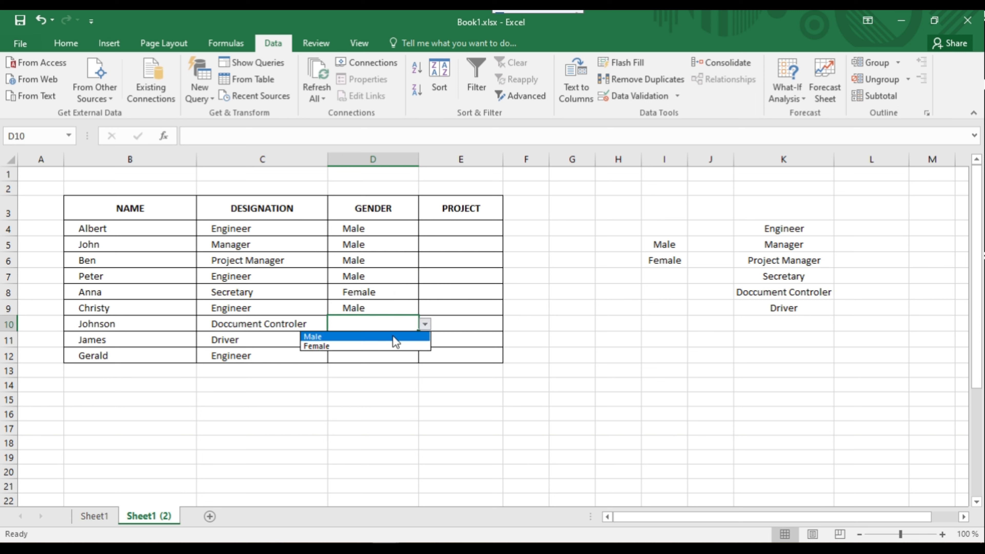
pyautogui.click(392, 336)
pyautogui.click(381, 342)
pyautogui.click(425, 340)
pyautogui.click(389, 347)
# Choose Male from the drop-down list for the last GENDER cell, D12.
pyautogui.click(388, 355)
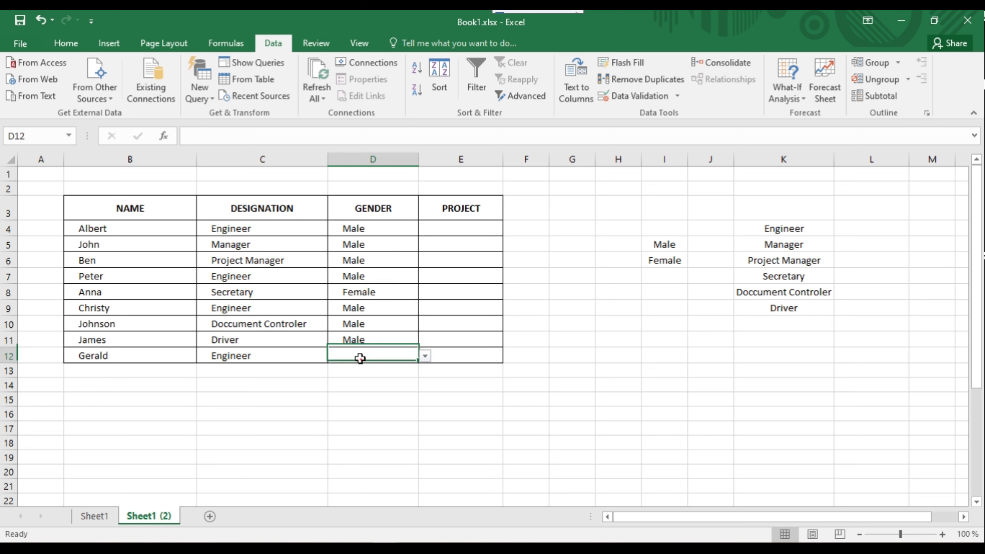
pyautogui.click(425, 356)
pyautogui.click(382, 367)
pyautogui.click(530, 368)
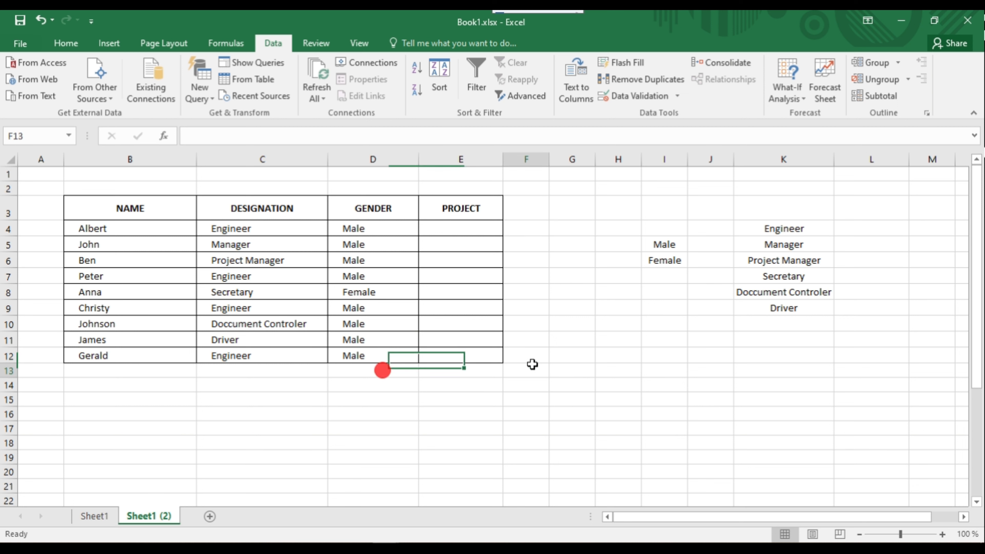
pyautogui.click(570, 334)
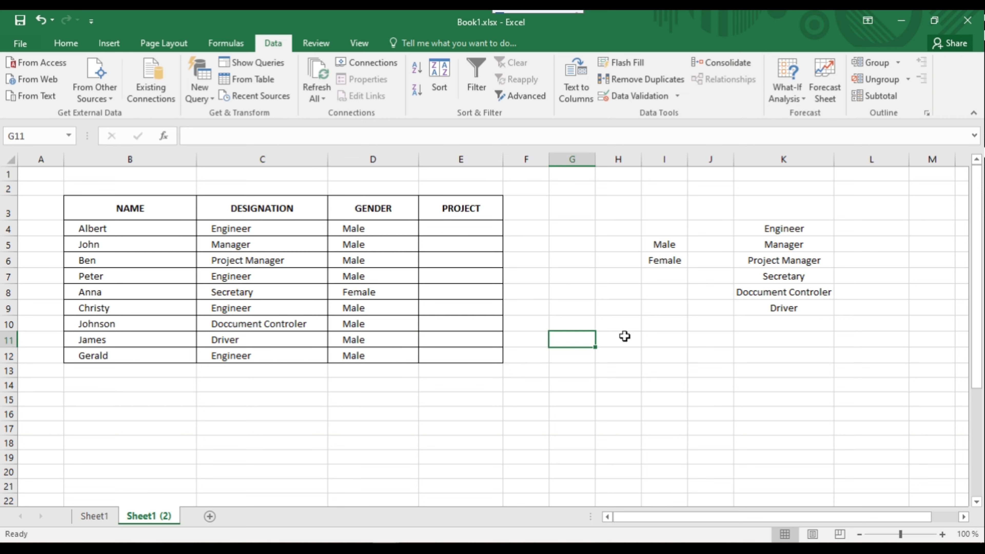
# Enter Project1 in cell L4 and fill the series down to Project3 in cell L6.
pyautogui.click(878, 231)
pyautogui.write('Project')
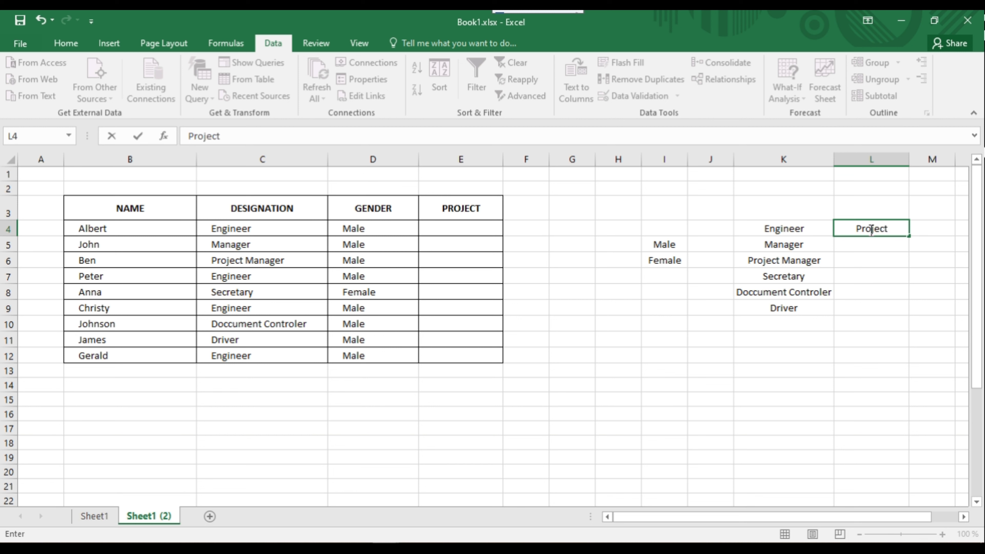
pyautogui.write('1')
pyautogui.press('Return')
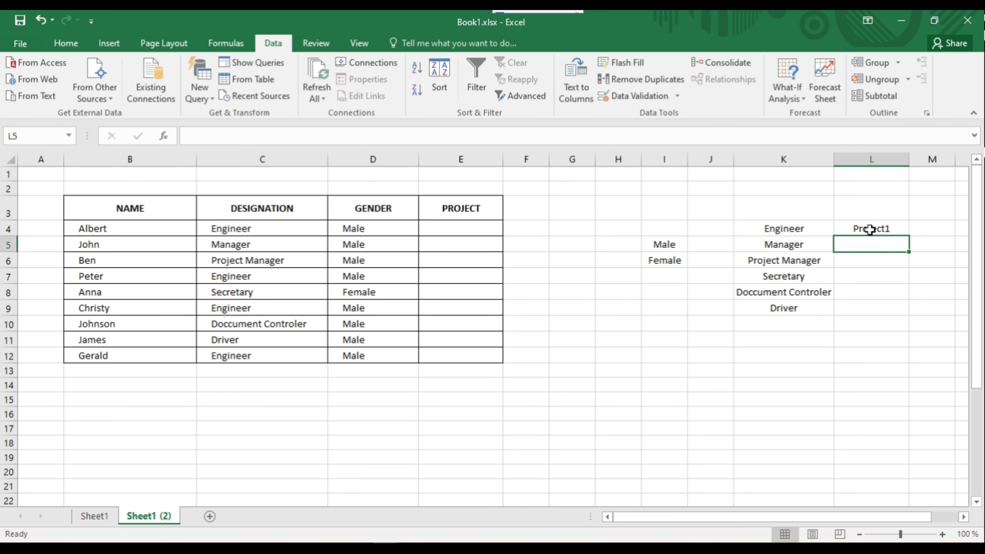
pyautogui.click(871, 229)
pyautogui.moveTo(908, 236); pyautogui.dragTo(909, 268)
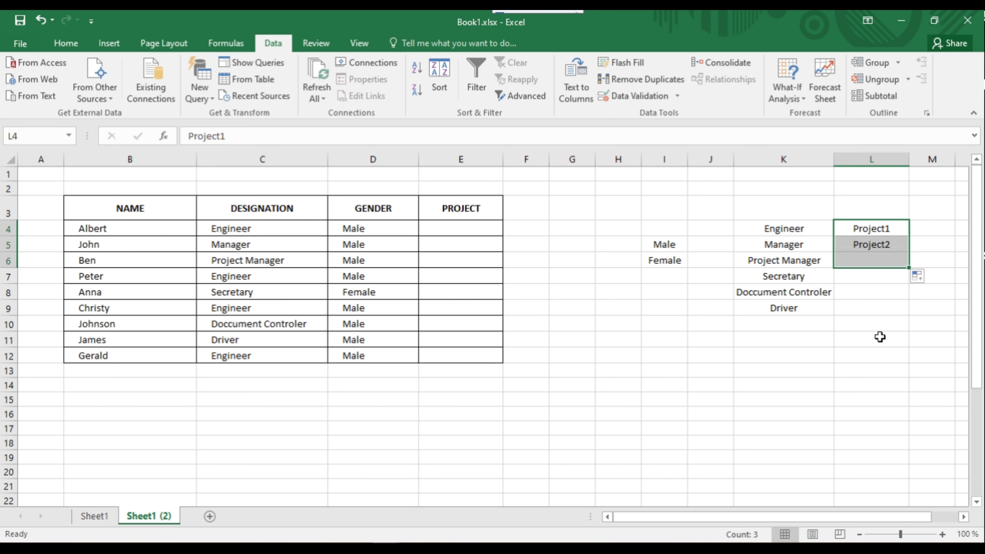
pyautogui.click(456, 228)
pyautogui.press('F2')
pyautogui.press('Escape')
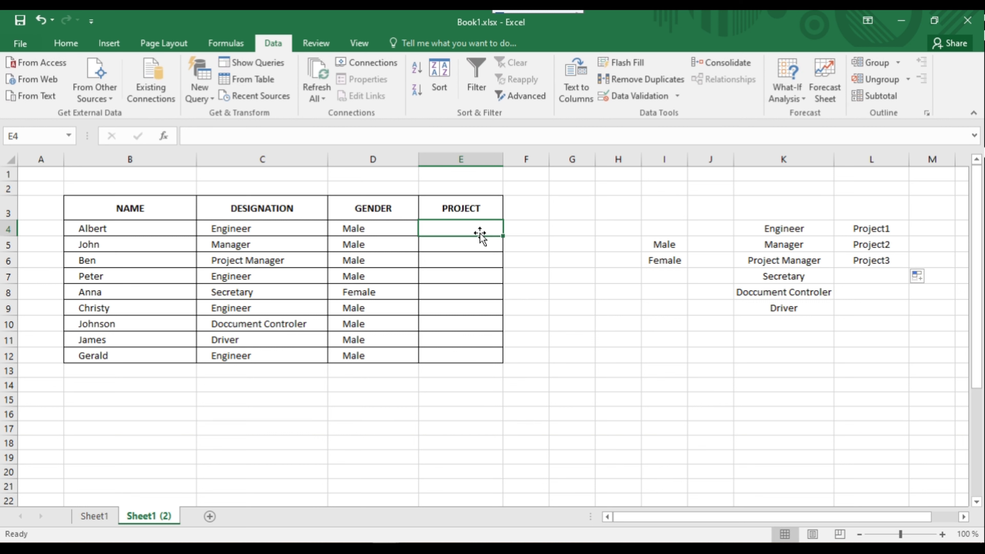
# Apply a List data validation to PROJECT cells E4:E12 with the source =$L$4:$L$6.
pyautogui.moveTo(473, 227); pyautogui.dragTo(473, 353)
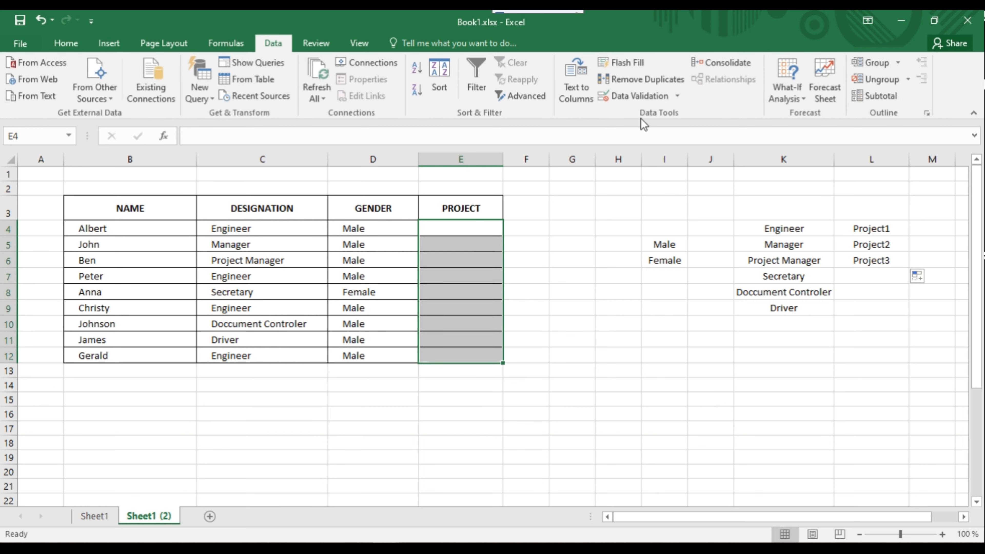
pyautogui.click(636, 97)
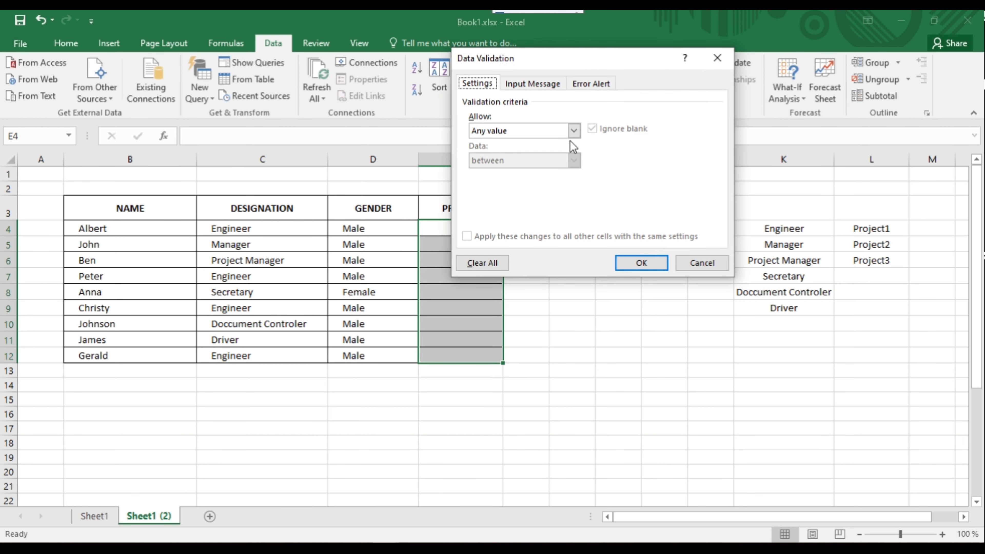
pyautogui.click(574, 130)
pyautogui.click(561, 170)
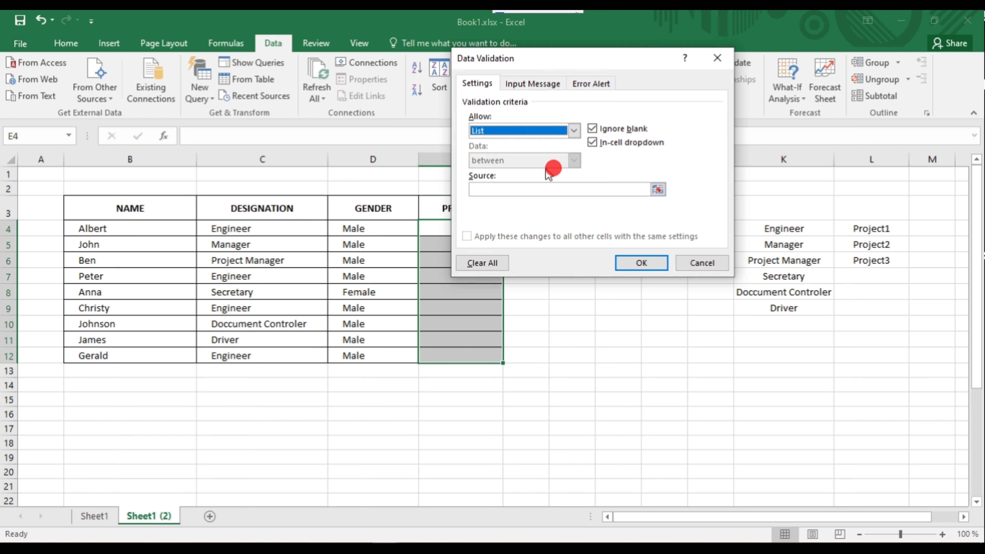
pyautogui.click(657, 190)
pyautogui.moveTo(877, 230); pyautogui.dragTo(875, 261)
pyautogui.click(725, 77)
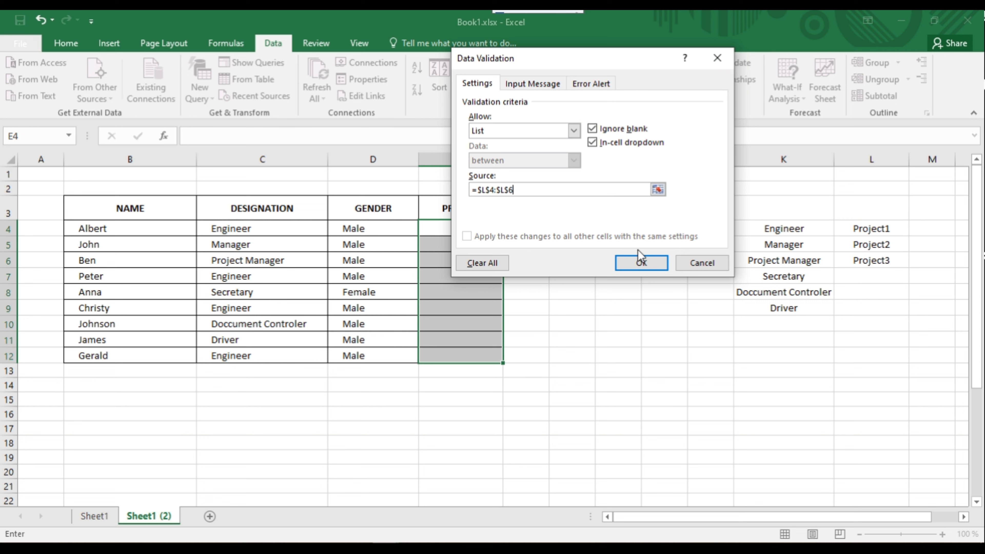
pyautogui.click(642, 263)
# Choose Project1 from the drop-down lists in PROJECT cells E4 and E5.
pyautogui.click(511, 229)
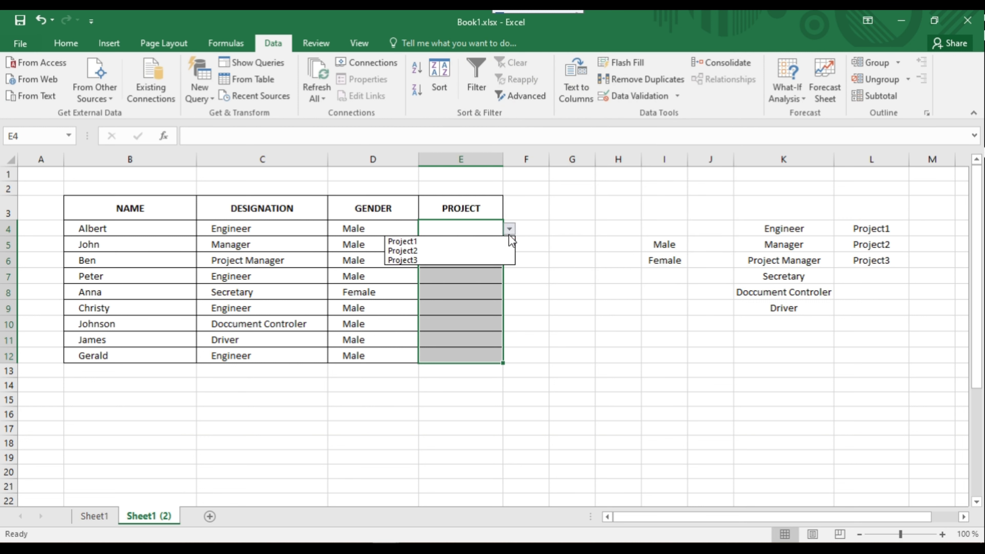
pyautogui.click(493, 241)
pyautogui.click(492, 244)
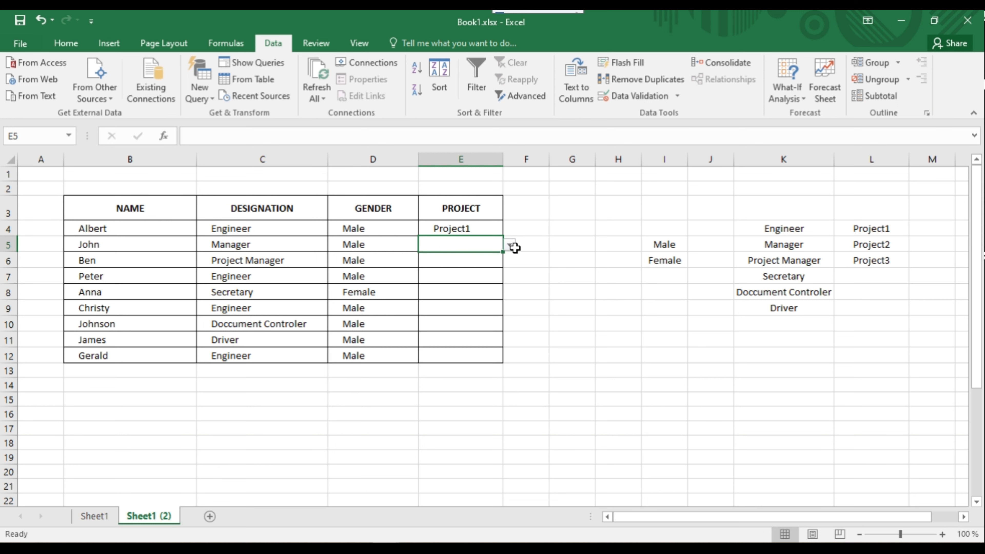
pyautogui.click(509, 245)
pyautogui.click(486, 257)
# Choose Project2 in cell E6 and Project3 in cell E7 from their drop-down lists.
pyautogui.click(488, 260)
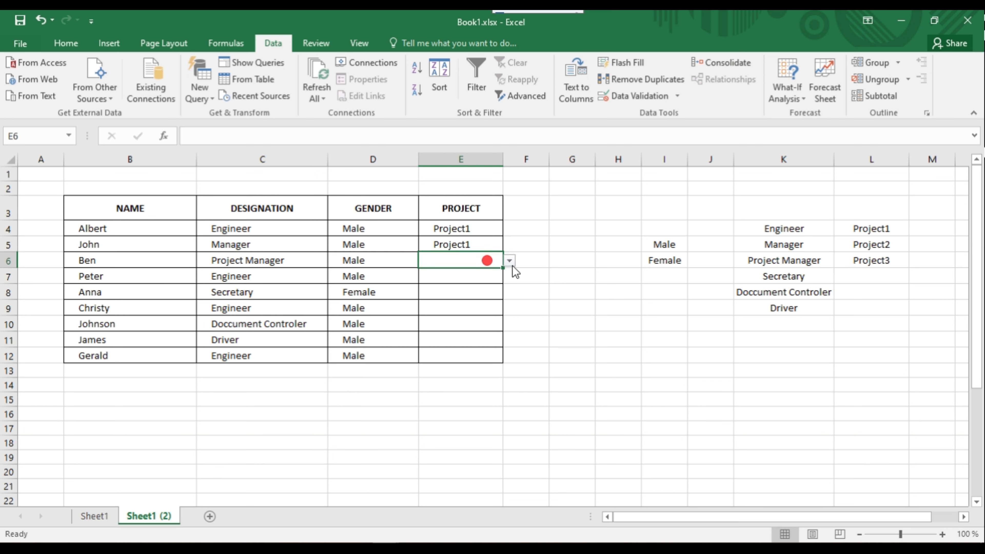
pyautogui.click(510, 262)
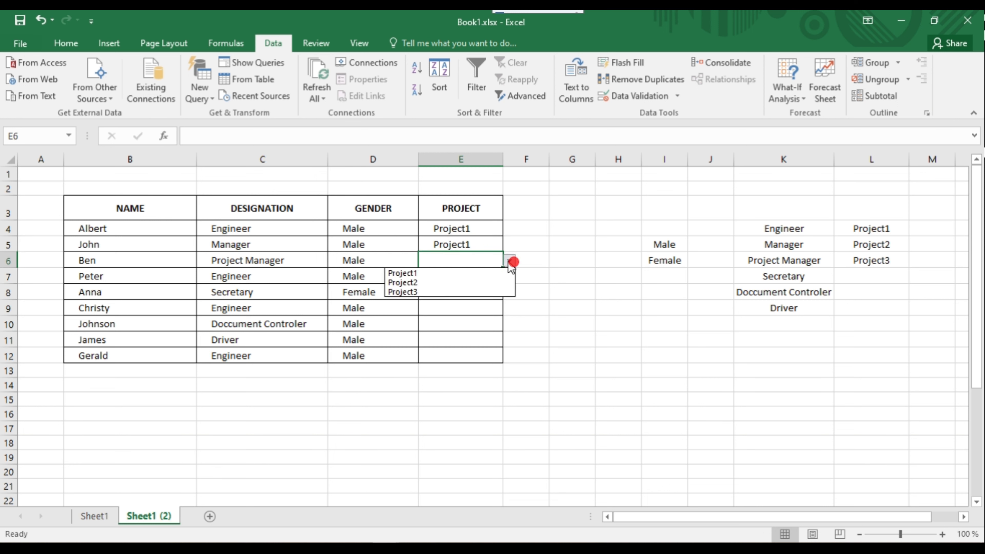
pyautogui.click(489, 280)
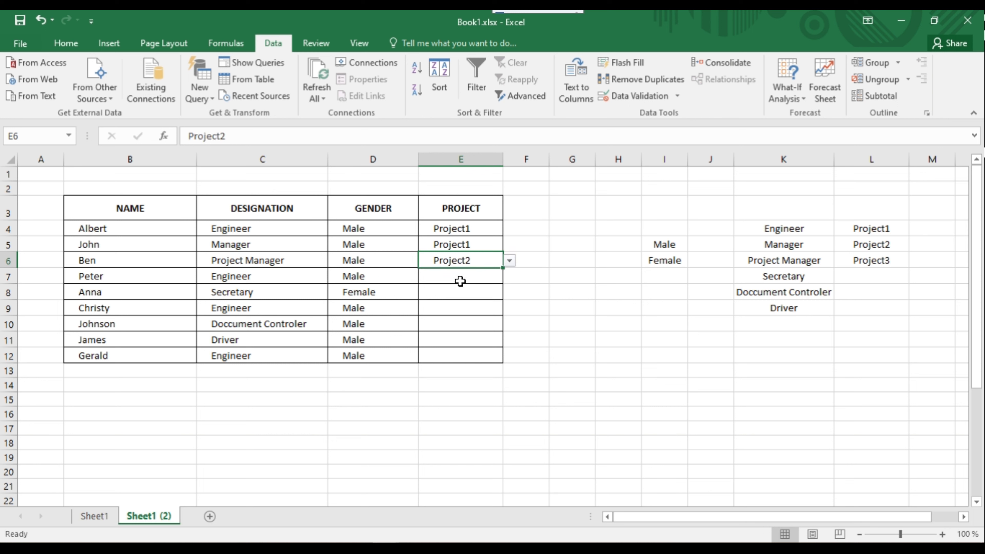
pyautogui.click(460, 280)
pyautogui.click(510, 276)
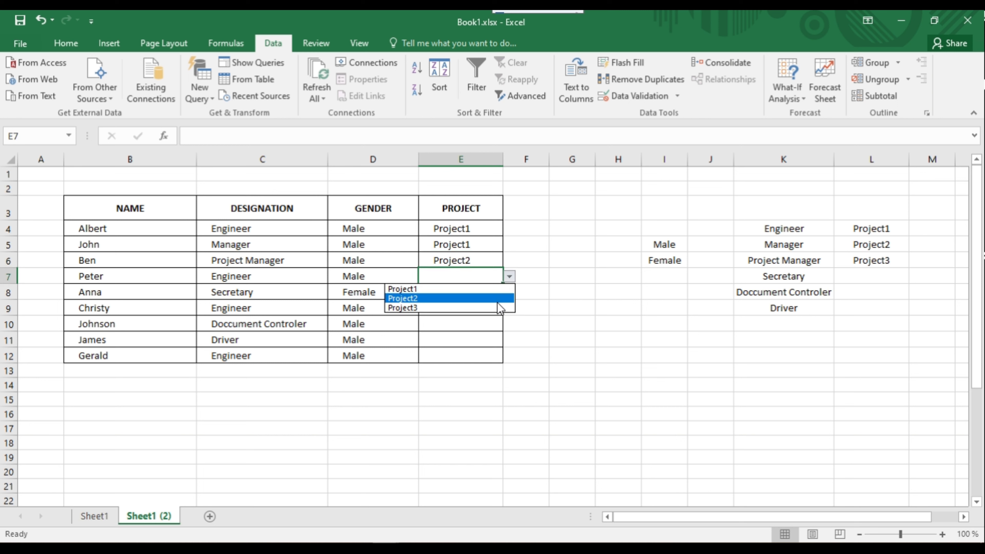
pyautogui.click(499, 309)
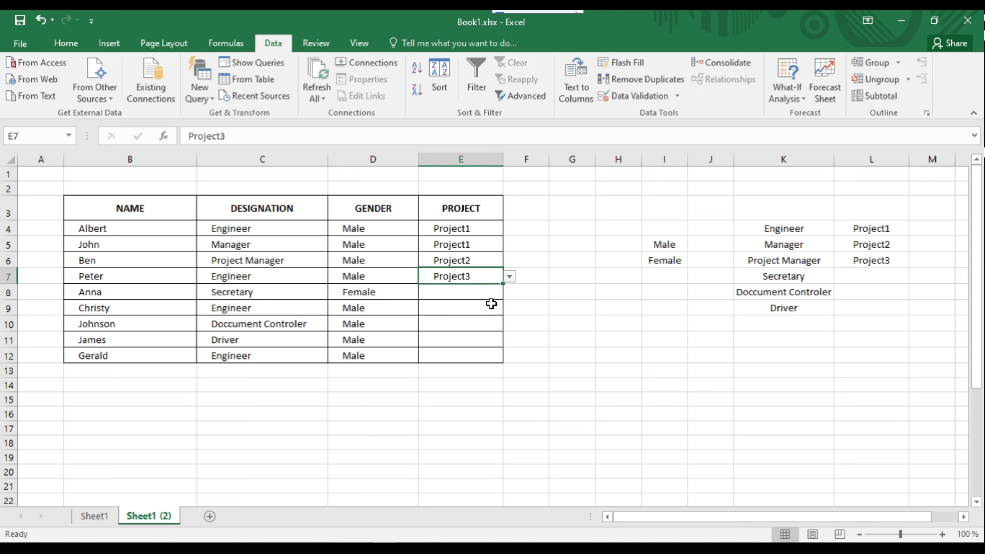
pyautogui.click(464, 291)
pyautogui.click(510, 292)
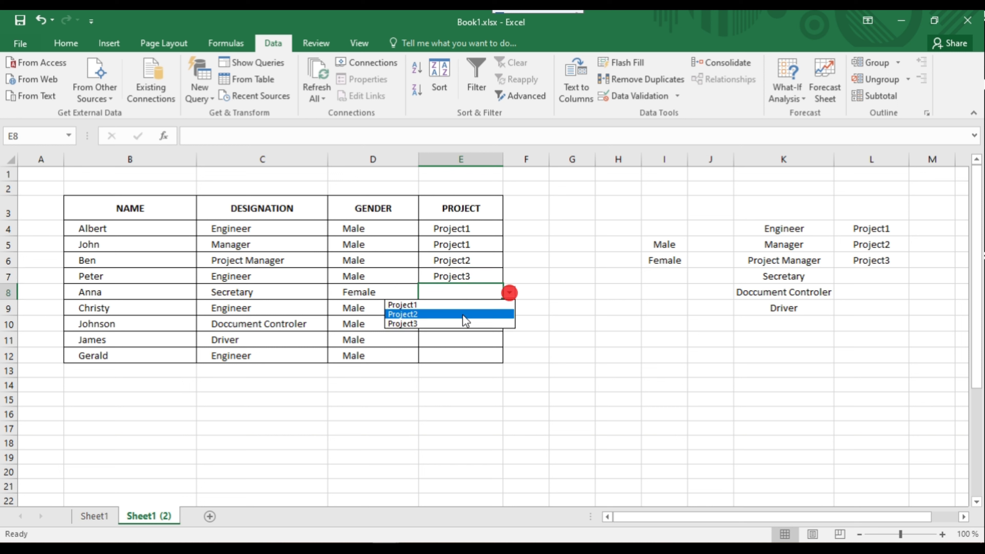
pyautogui.press('Escape')
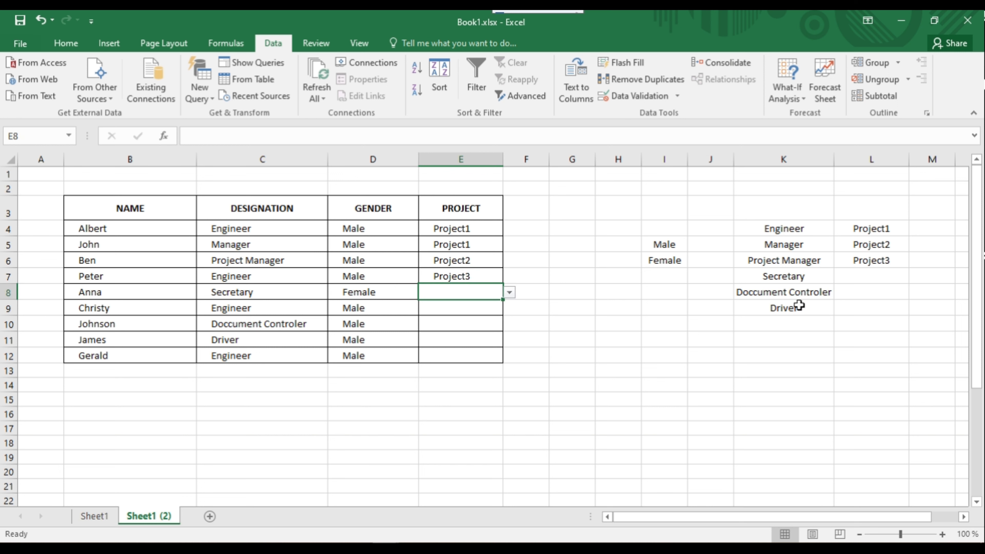
# Add Head Office to the project source list in cell L7.
pyautogui.click(875, 279)
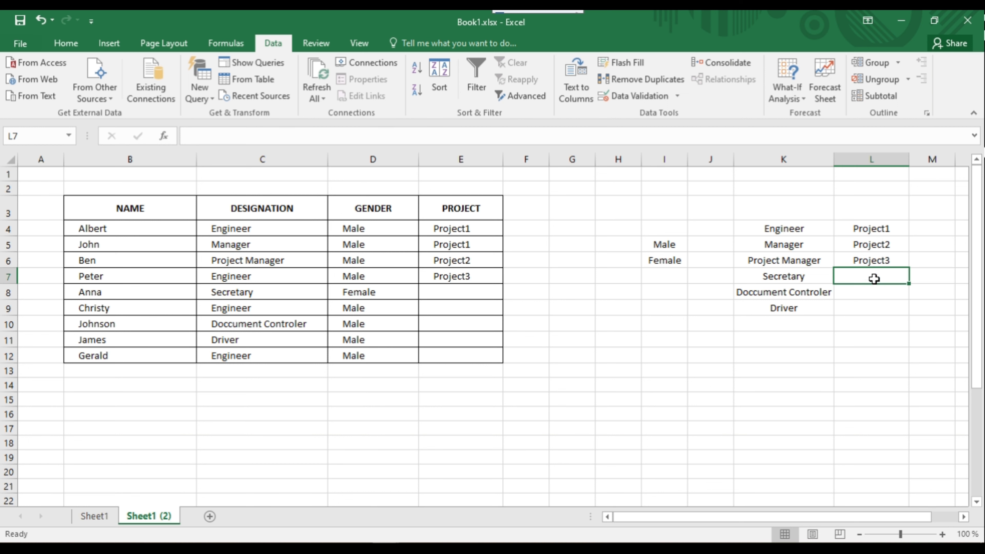
pyautogui.write('Head')
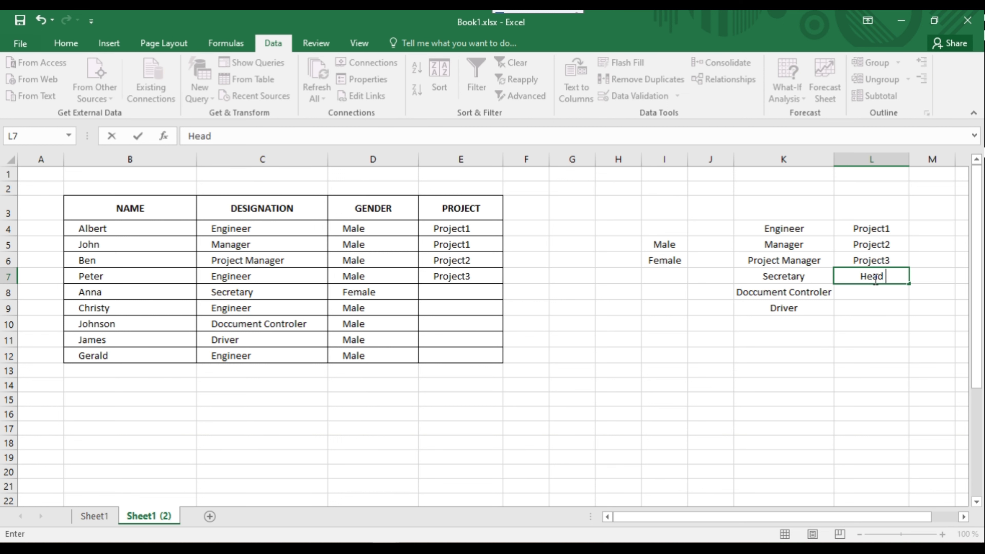
pyautogui.write(' Office')
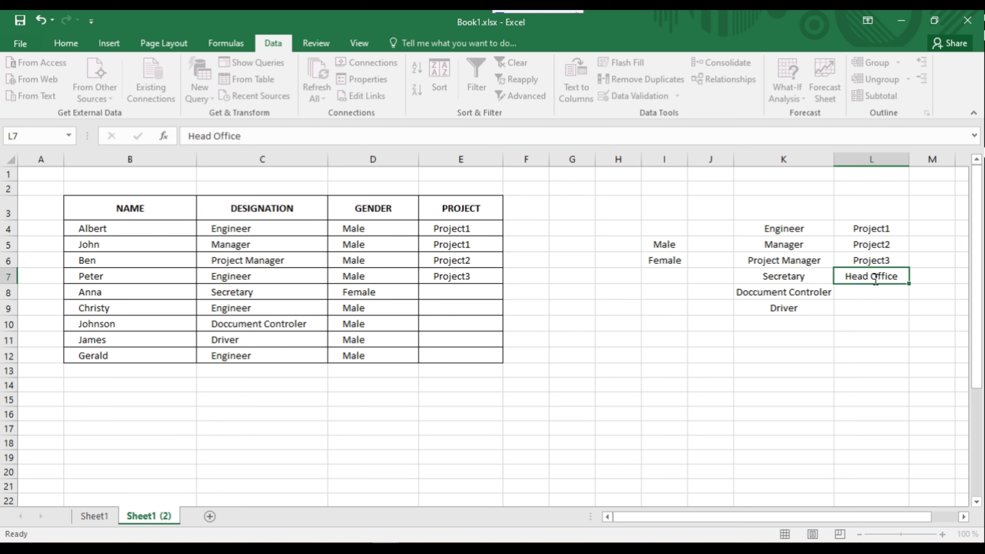
pyautogui.press('Return')
# Extend the validation list source for PROJECT cells E4:E12 to =$L$4:$L$7.
pyautogui.moveTo(467, 229); pyautogui.dragTo(465, 356)
pyautogui.click(640, 96)
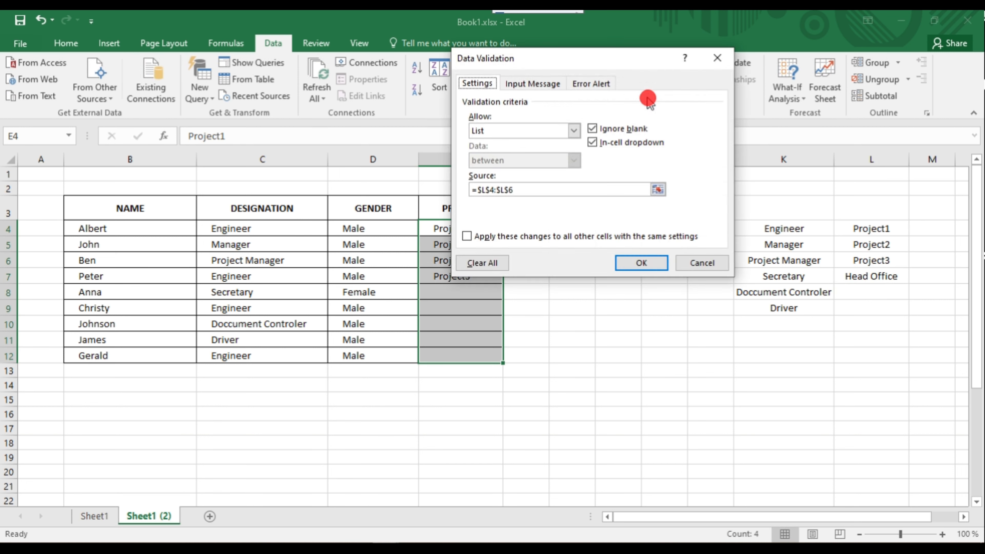
pyautogui.click(658, 191)
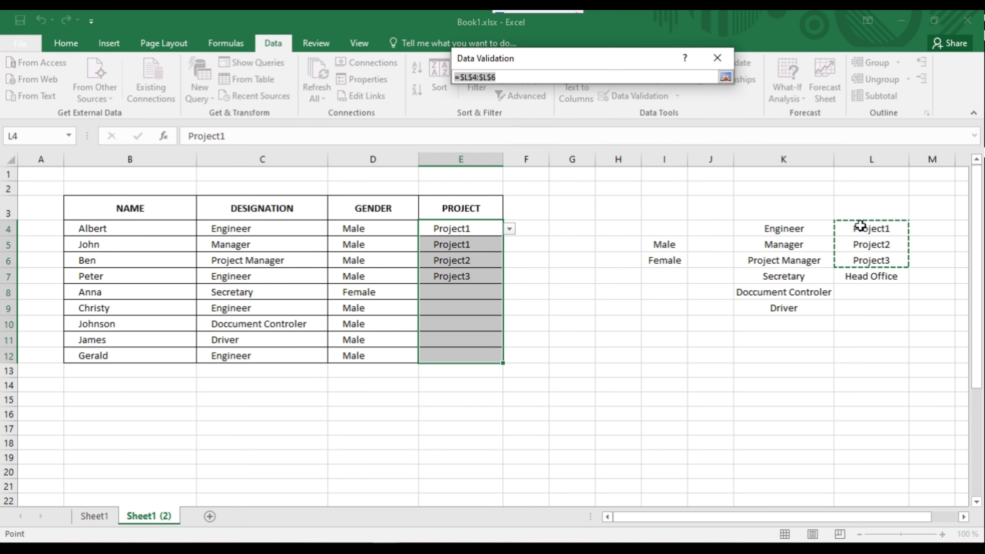
pyautogui.moveTo(864, 227); pyautogui.dragTo(869, 276)
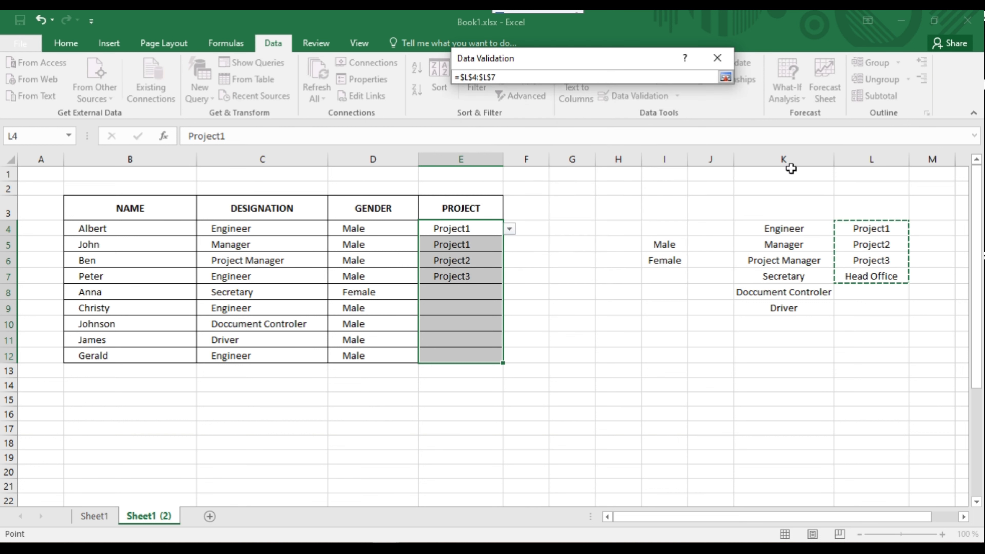
pyautogui.click(726, 77)
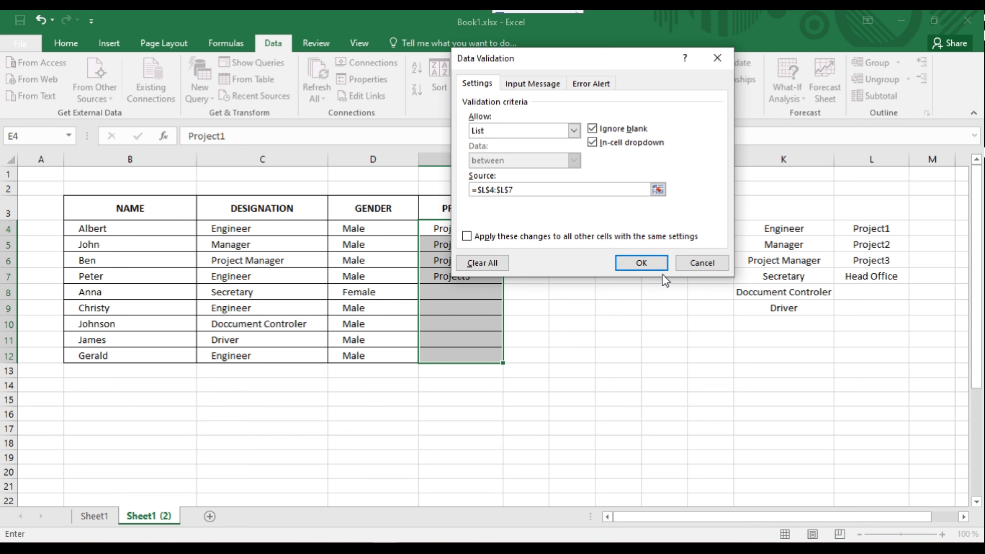
pyautogui.click(653, 264)
# Choose Head Office in cell E8 and Project2 in cell E9 from their drop-down lists.
pyautogui.click(478, 291)
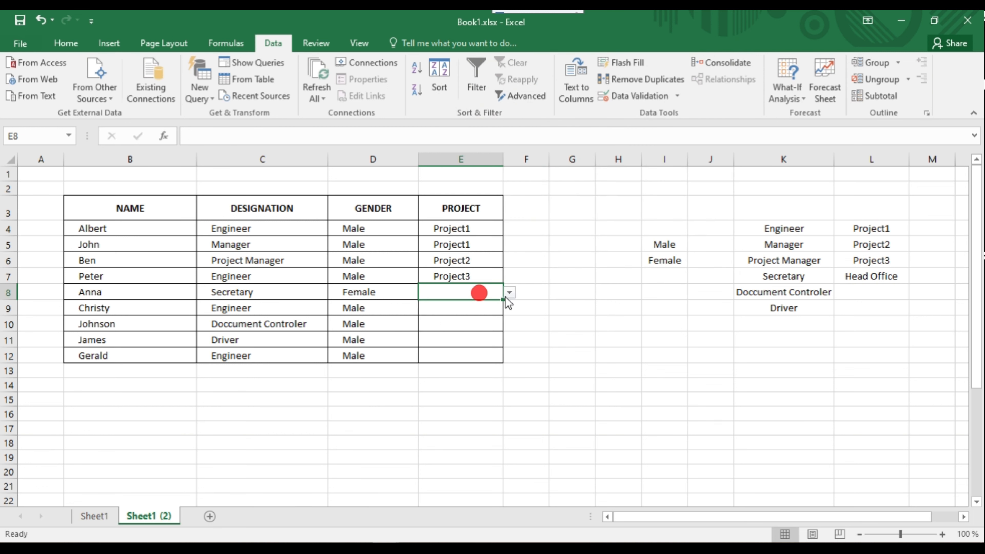
pyautogui.click(510, 293)
pyautogui.click(481, 333)
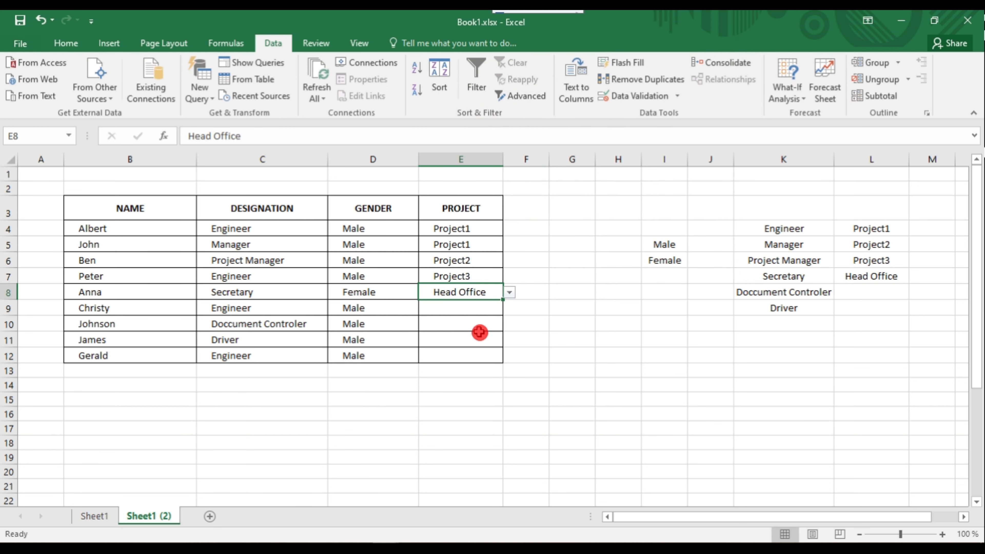
pyautogui.click(473, 315)
pyautogui.click(510, 309)
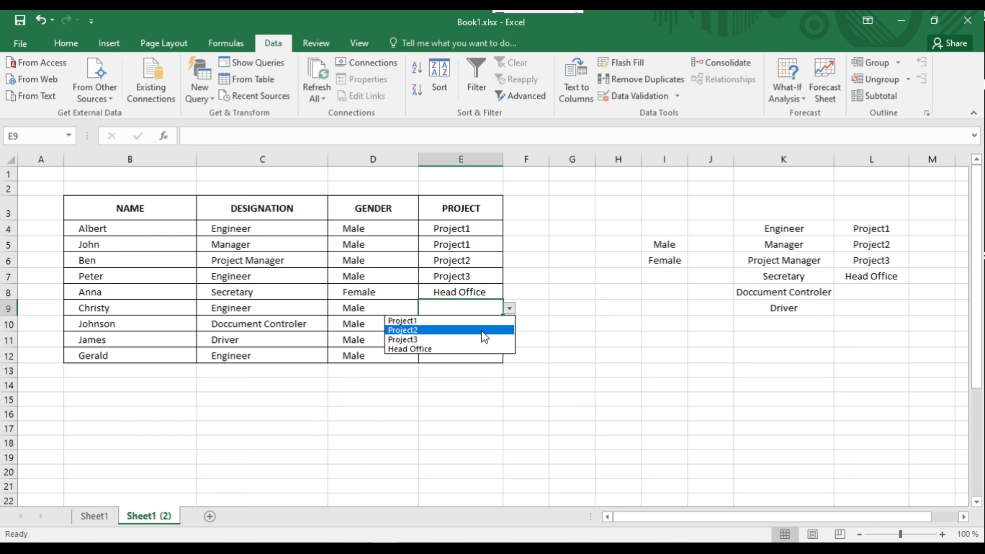
pyautogui.click(484, 334)
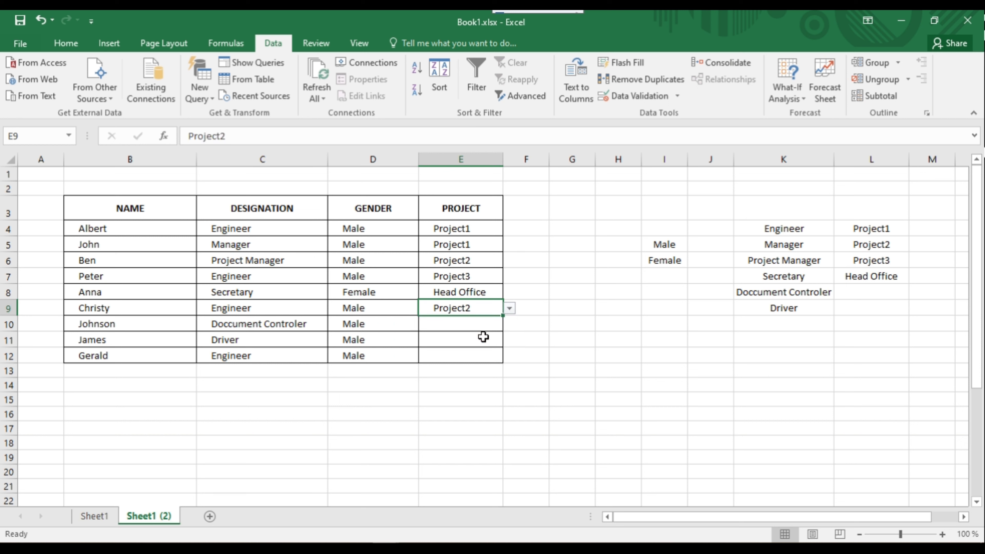
# Choose Head Office from the drop-down lists in both cell E10 and cell E11.
pyautogui.click(480, 325)
pyautogui.click(509, 325)
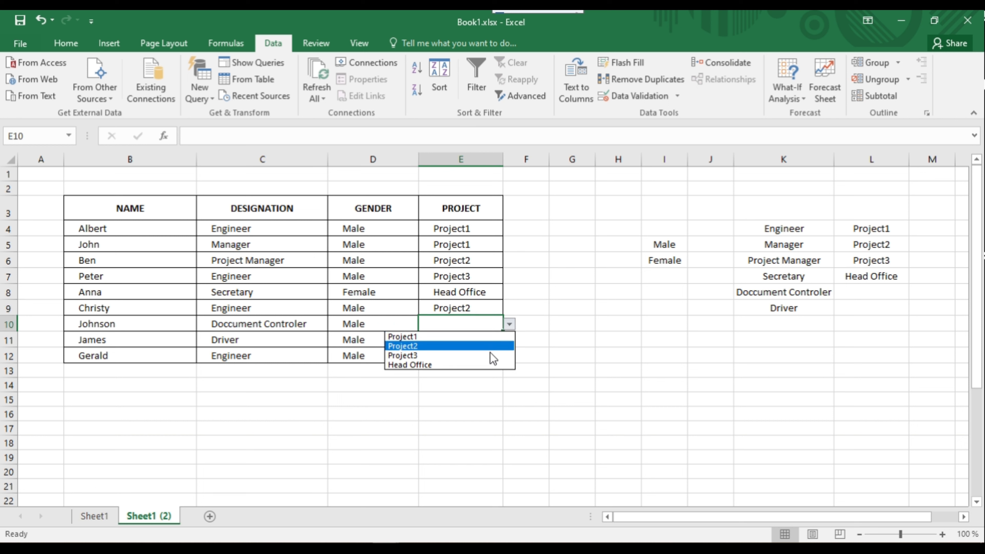
pyautogui.click(489, 365)
pyautogui.click(484, 341)
pyautogui.click(508, 346)
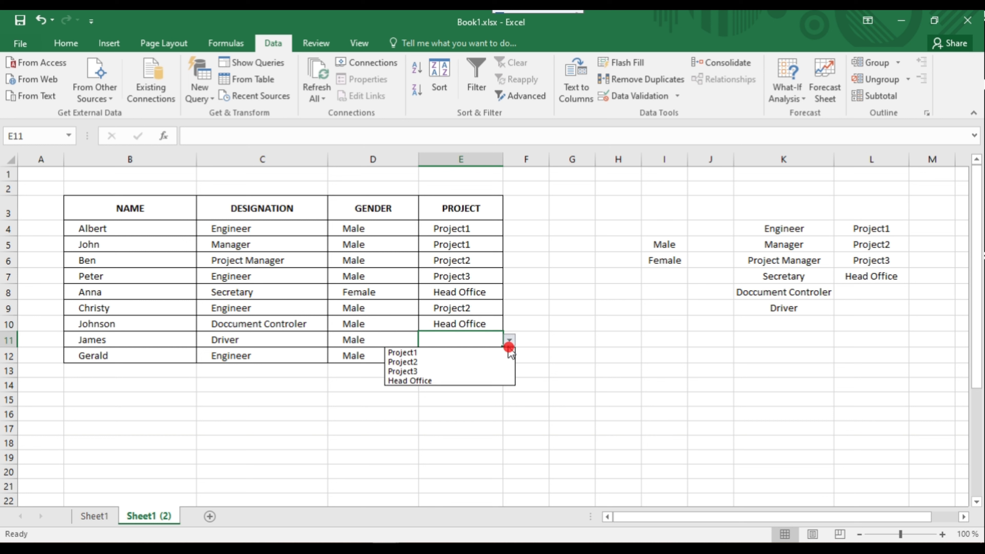
pyautogui.click(494, 379)
# Choose Project2 from the drop-down list for the last PROJECT cell, E12.
pyautogui.click(483, 353)
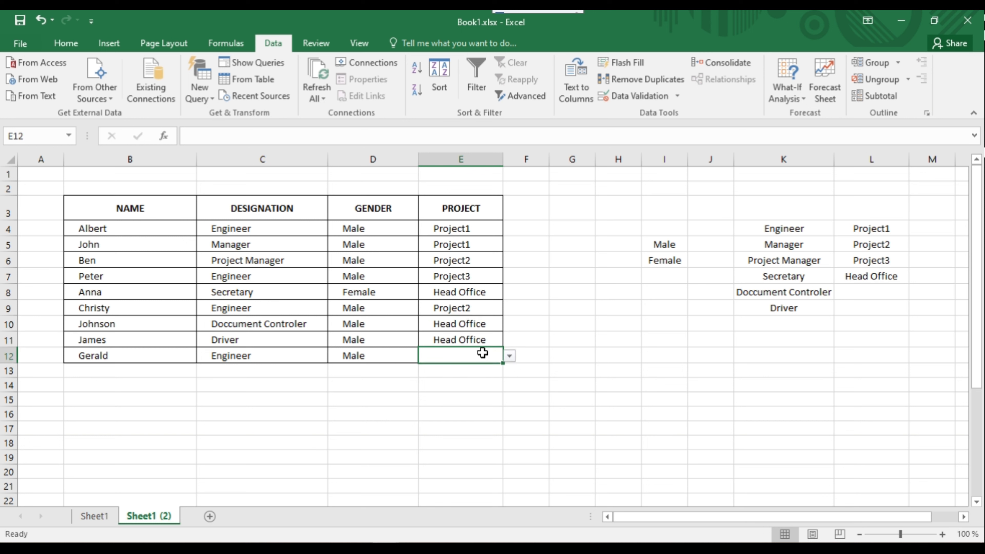
pyautogui.click(510, 355)
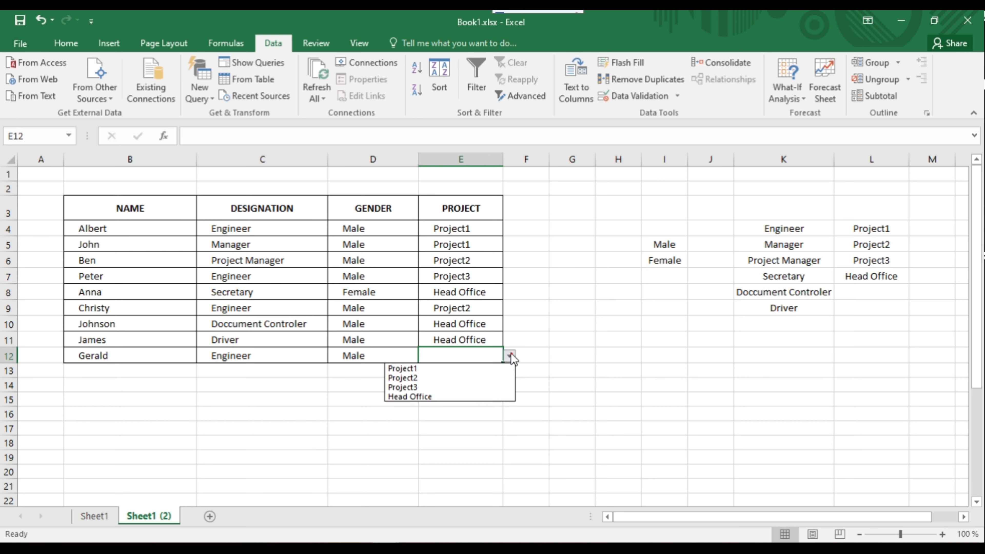
pyautogui.click(483, 379)
pyautogui.click(573, 370)
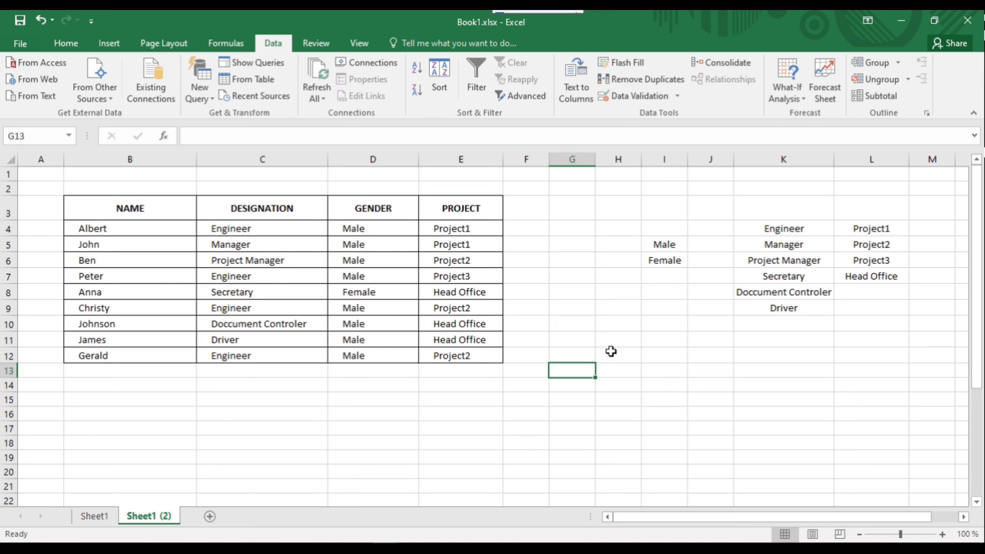
pyautogui.click(699, 384)
# Hide columns I through L, which hold the source lists for the drop-downs.
pyautogui.moveTo(664, 159); pyautogui.dragTo(869, 181)
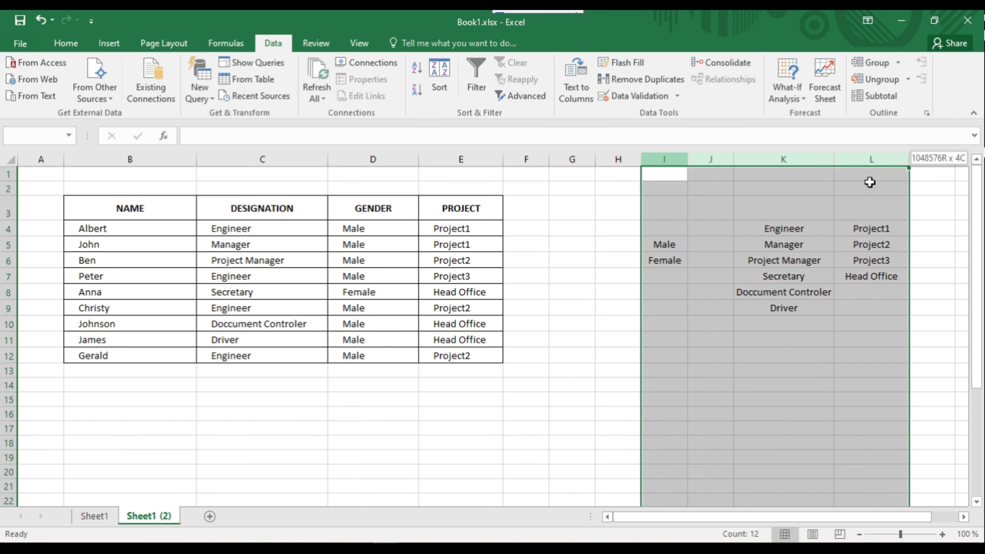
pyautogui.rightClick(805, 189)
pyautogui.click(847, 378)
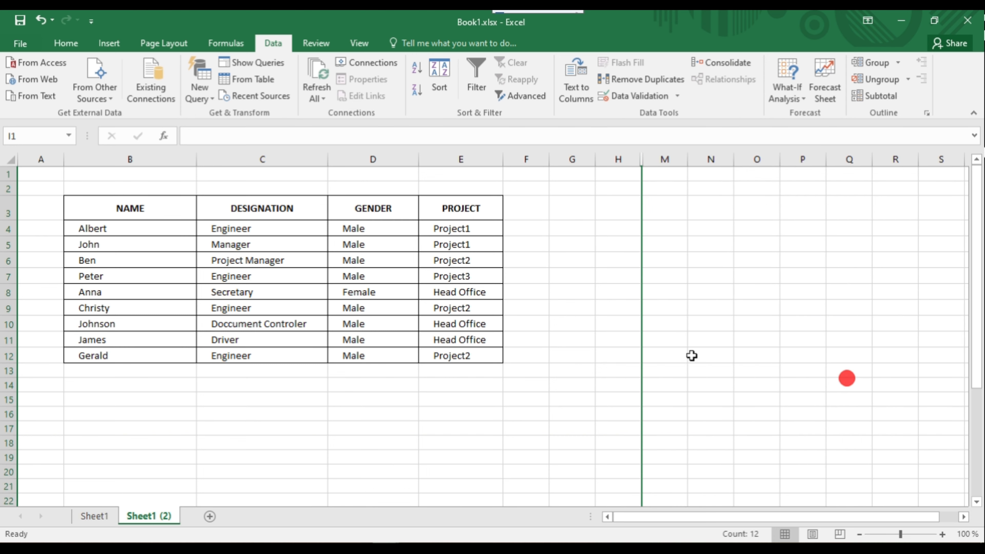
pyautogui.click(636, 359)
pyautogui.click(566, 445)
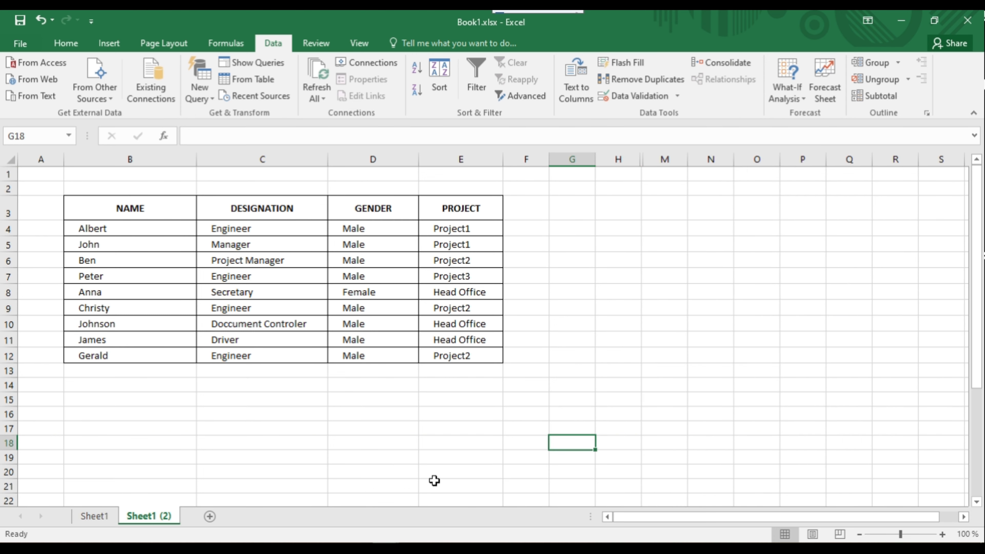